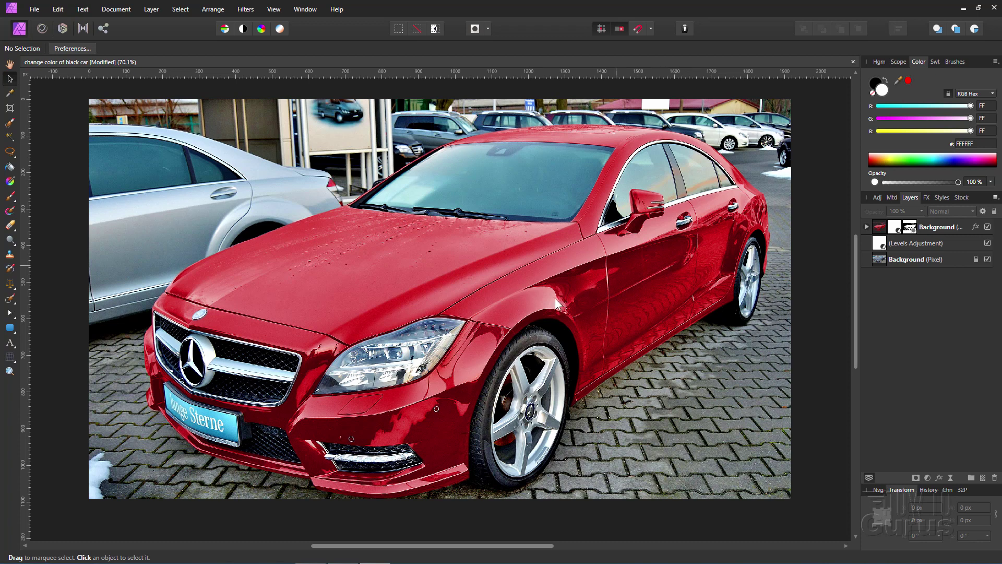
- Delete the red recolored Background layer and the Levels Adjustment layer, keeping only the locked Background photo
{"action": "left_click", "coordinate": [955, 227]}
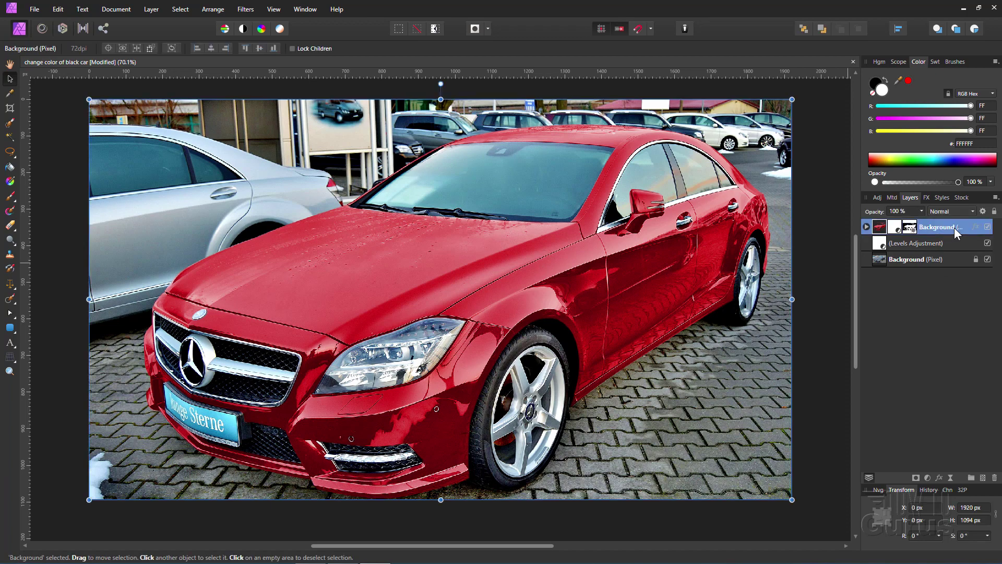
{"action": "left_click", "coordinate": [993, 211]}
{"action": "left_click", "coordinate": [994, 477]}
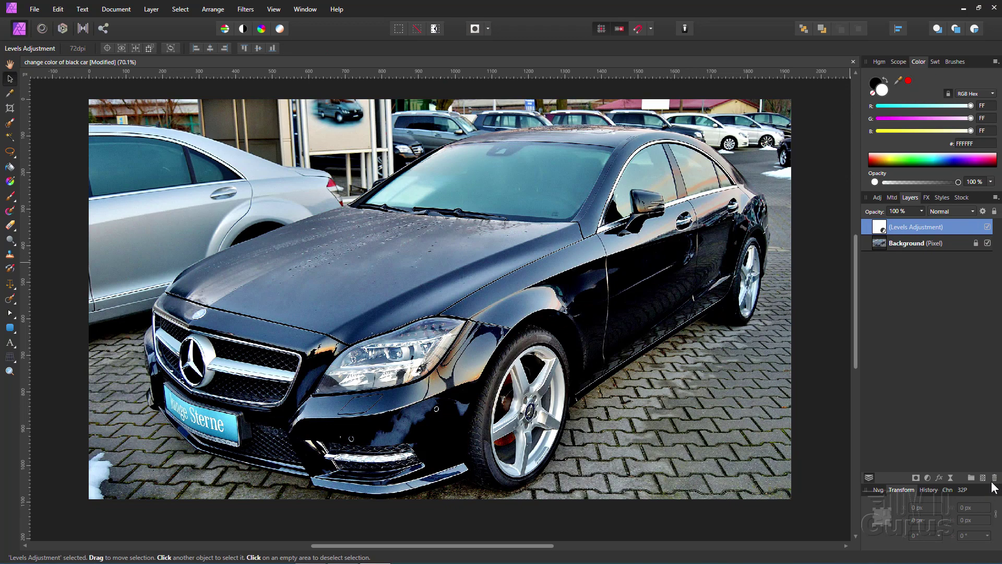
{"action": "left_click", "coordinate": [994, 478]}
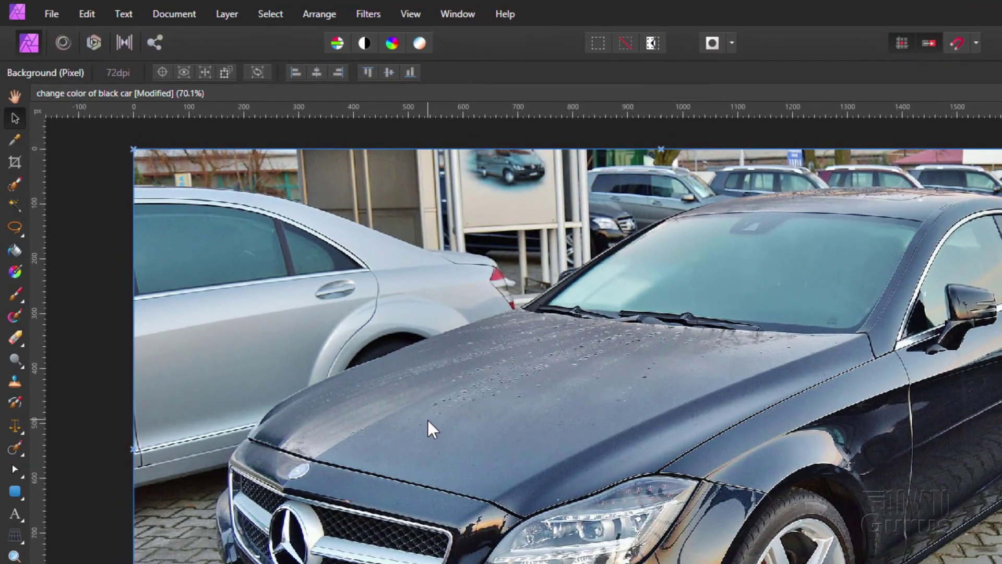
- Draw a five-cornered polygonal test selection on the black car's hood with the Freehand Selection Tool and deselect it
{"action": "left_click", "coordinate": [20, 227]}
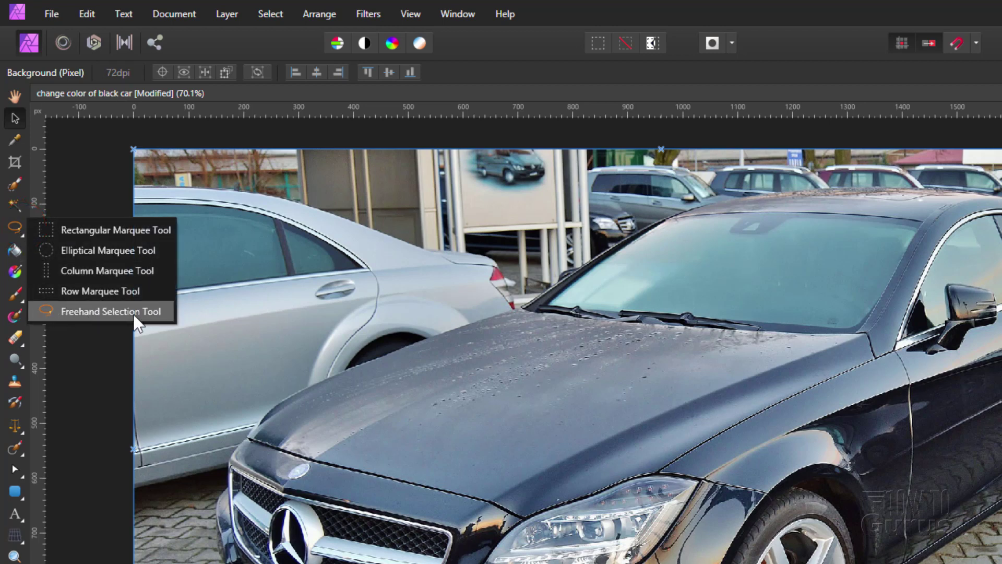
{"action": "left_click", "coordinate": [67, 311]}
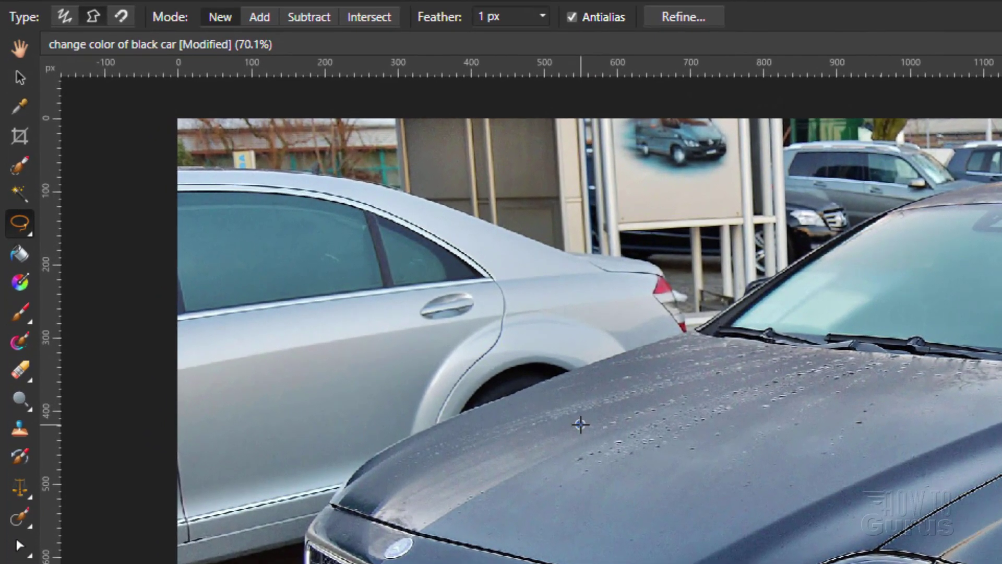
{"action": "left_click", "coordinate": [581, 425]}
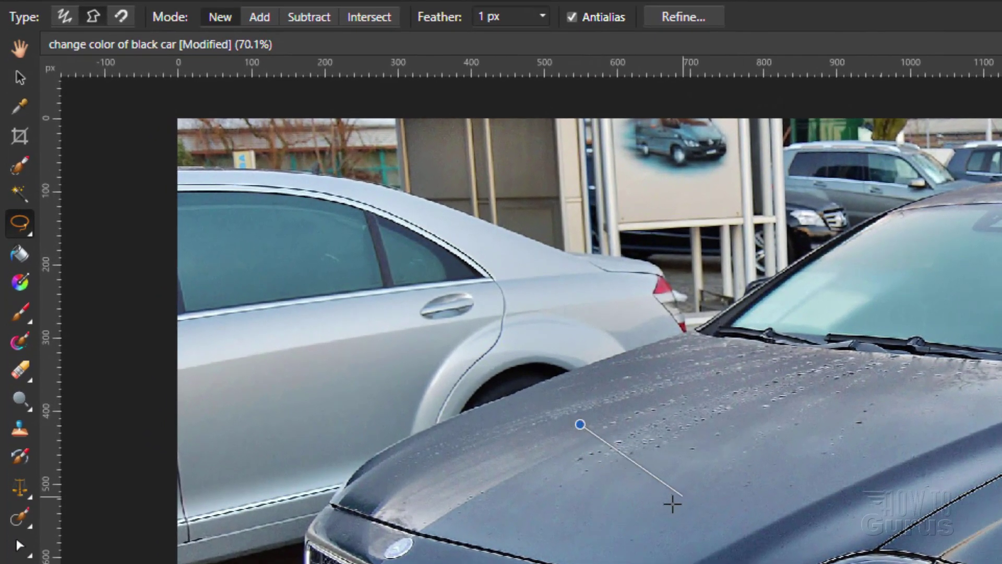
{"action": "left_click", "coordinate": [657, 522]}
{"action": "left_click", "coordinate": [875, 438]}
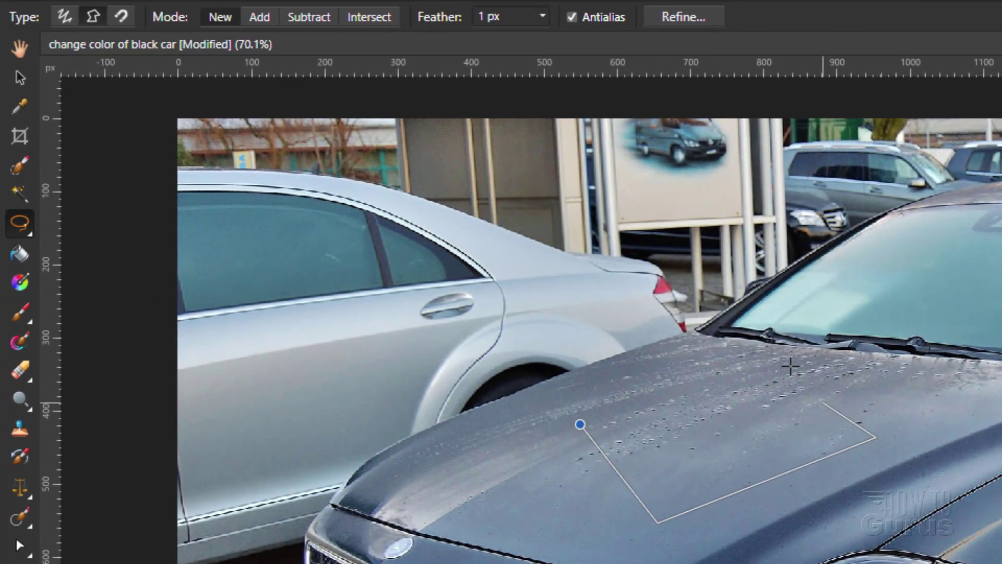
{"action": "left_click", "coordinate": [751, 374]}
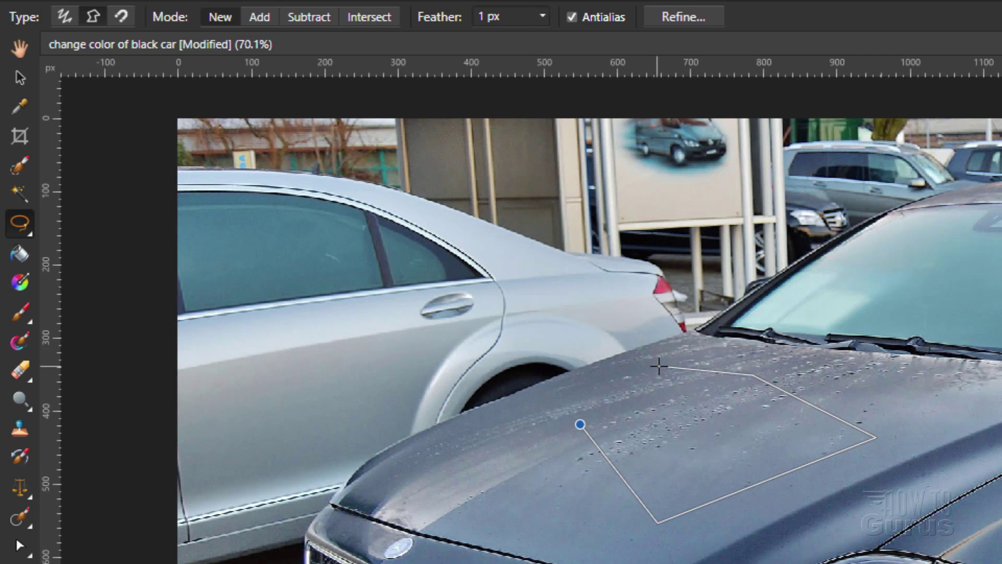
{"action": "left_click", "coordinate": [657, 364]}
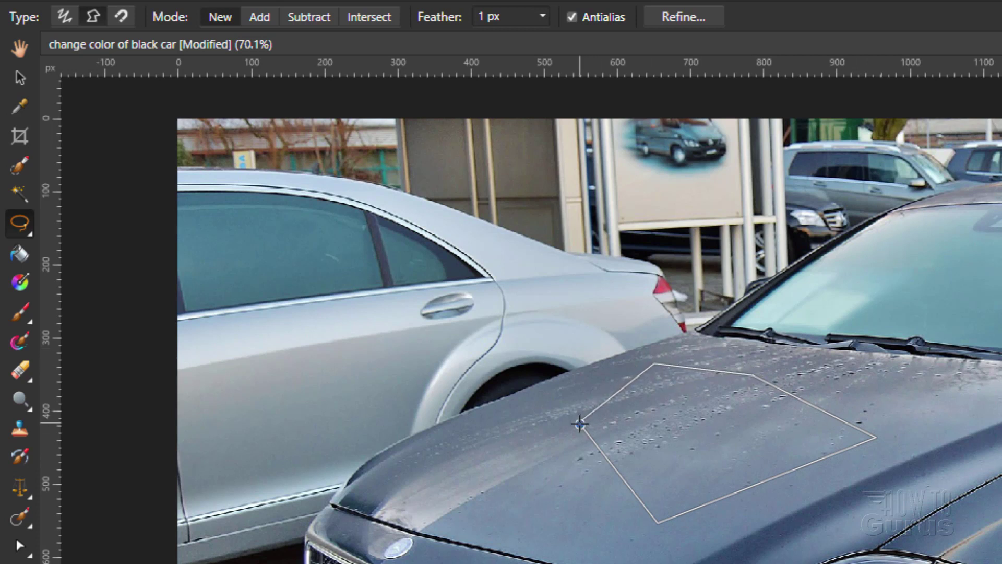
{"action": "left_click", "coordinate": [580, 425]}
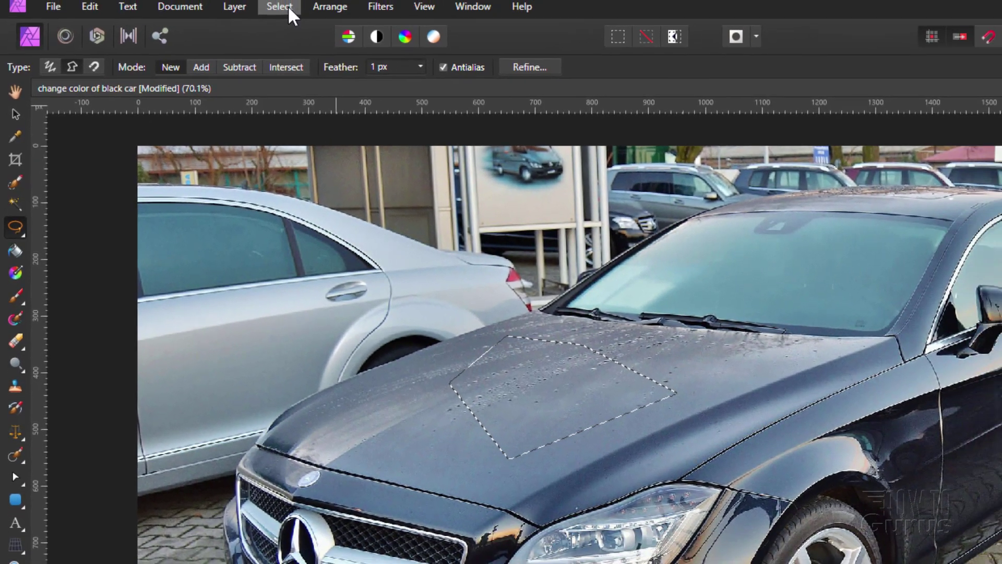
{"action": "left_click", "coordinate": [279, 7]}
{"action": "left_click", "coordinate": [293, 32]}
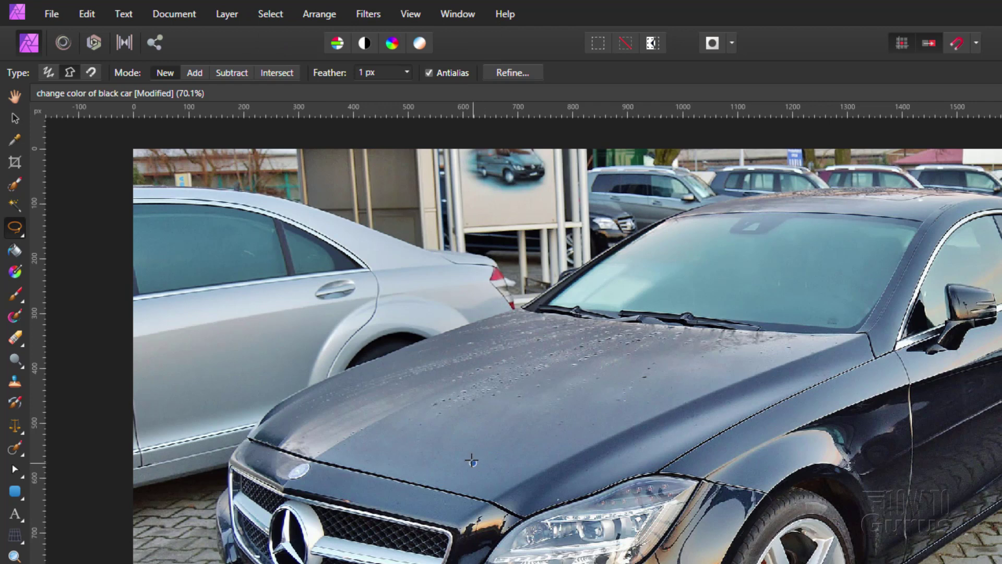
- Draw a test selection on the hood mixing straight and freehand edges, and deselect it
{"action": "left_click", "coordinate": [472, 462]}
{"action": "mouse_move", "coordinate": [473, 443]}
{"action": "left_mouse_down"}
{"action": "mouse_move", "coordinate": [683, 395]}
{"action": "mouse_move", "coordinate": [627, 390]}
{"action": "mouse_move", "coordinate": [658, 392]}
{"action": "mouse_move", "coordinate": [534, 338]}
{"action": "mouse_move", "coordinate": [517, 341]}
{"action": "mouse_move", "coordinate": [519, 367]}
{"action": "mouse_move", "coordinate": [416, 439]}
{"action": "left_mouse_up"}
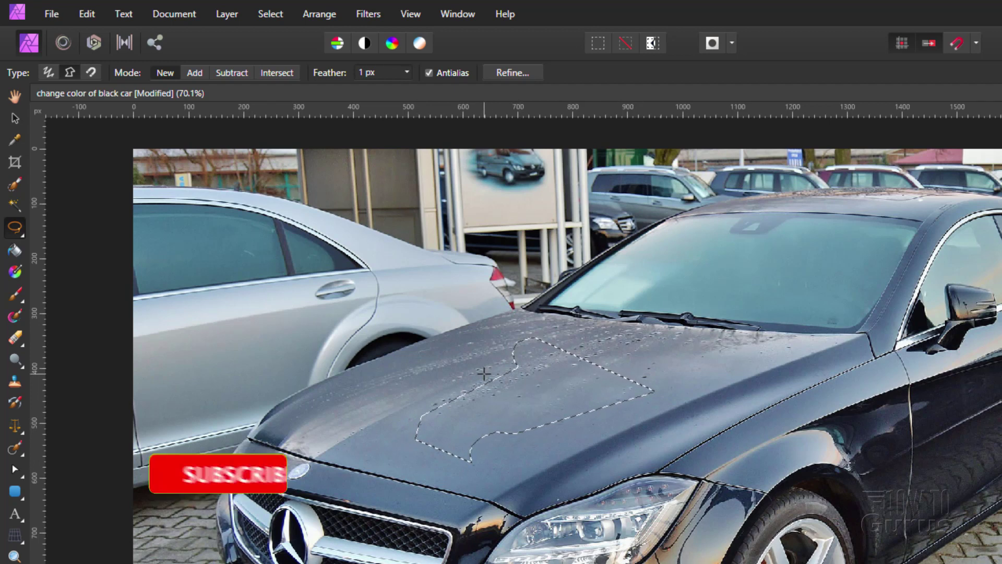
{"action": "left_click", "coordinate": [271, 15]}
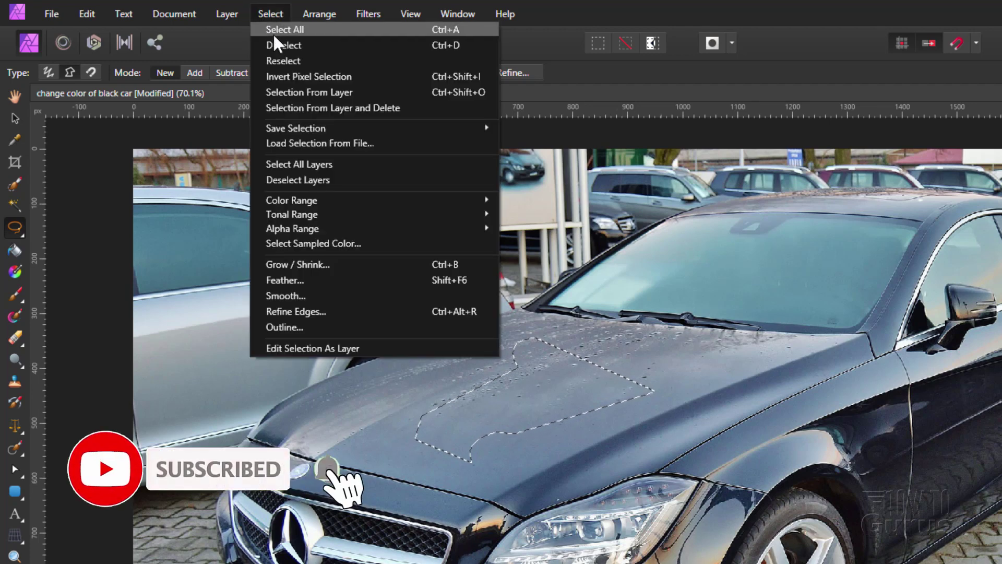
{"action": "left_click", "coordinate": [274, 42]}
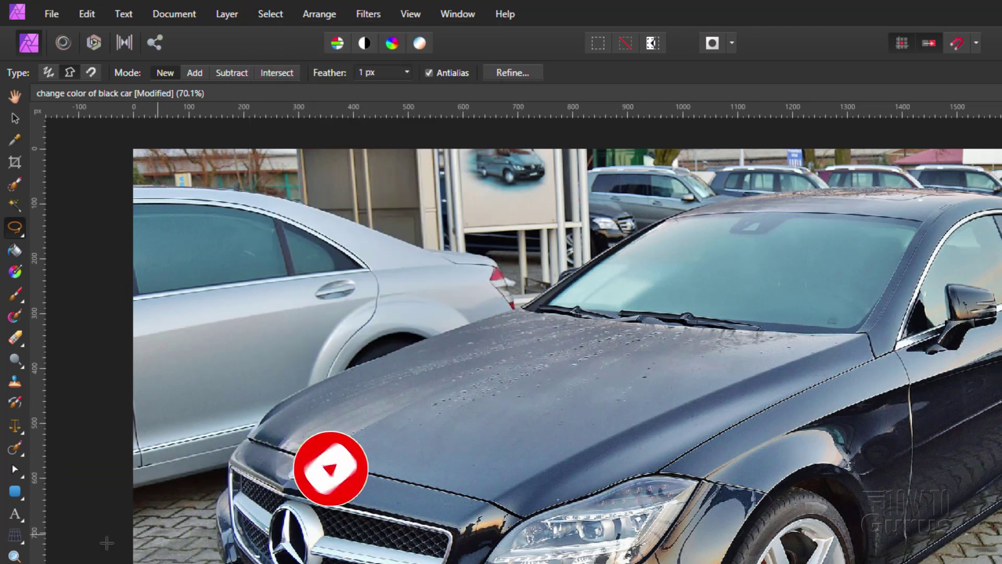
- Start a polygonal Freehand Selection at the lower front corner of the bumper and trace upward along the bumper's outer edge
{"action": "key", "text": "z"}
{"action": "left_click", "coordinate": [220, 554]}
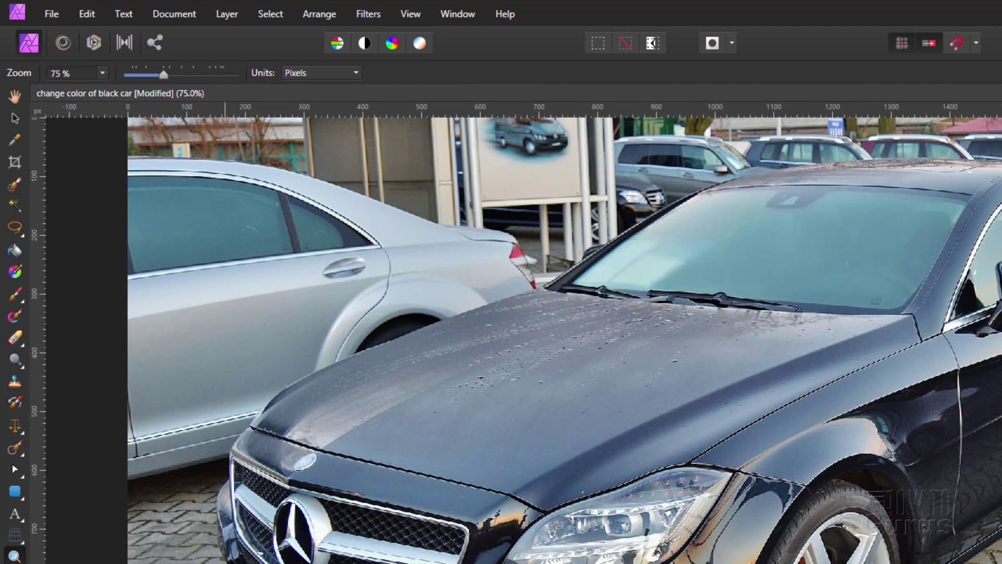
{"action": "left_click", "coordinate": [221, 553]}
{"action": "left_click", "coordinate": [232, 559]}
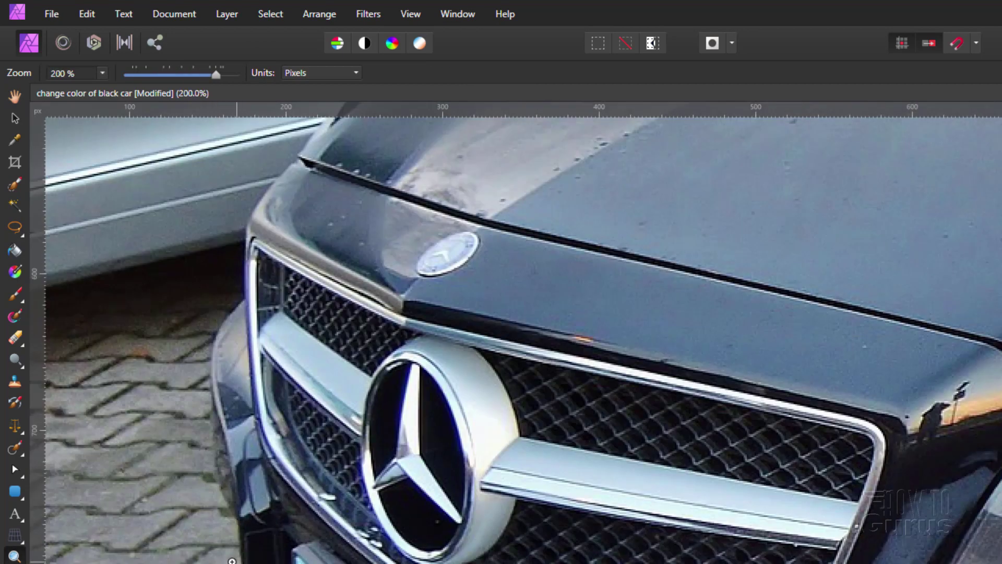
{"action": "left_click", "coordinate": [231, 560]}
{"action": "scroll", "coordinate": [223, 546], "scroll_direction": "down", "scroll_amount": 5}
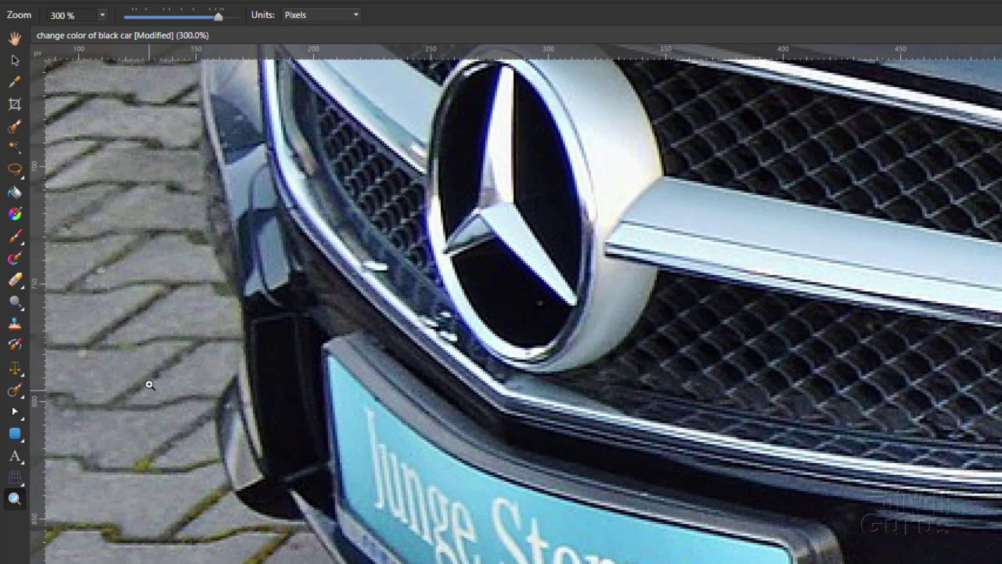
{"action": "left_click", "coordinate": [14, 171]}
{"action": "left_click", "coordinate": [15, 171]}
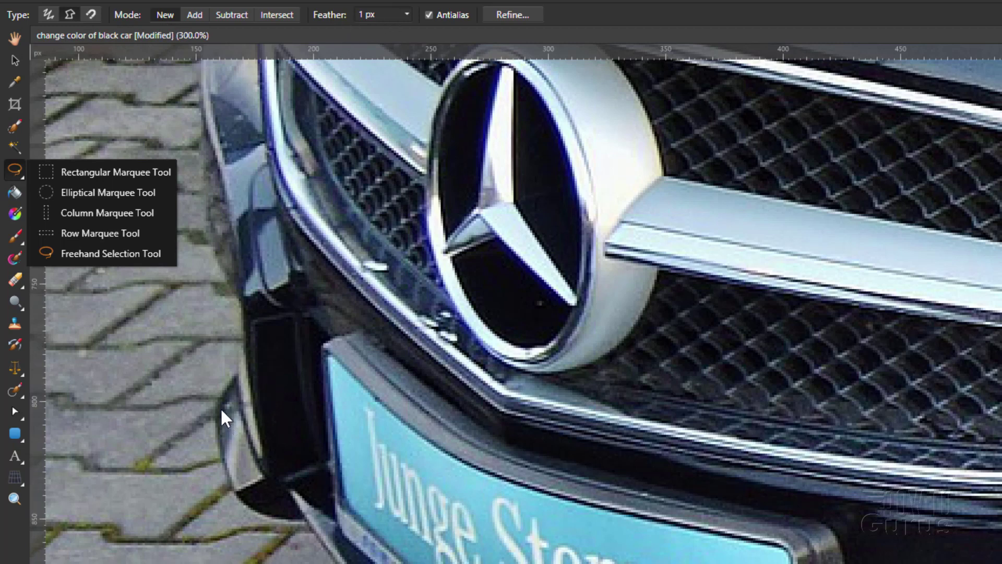
{"action": "left_click", "coordinate": [234, 490]}
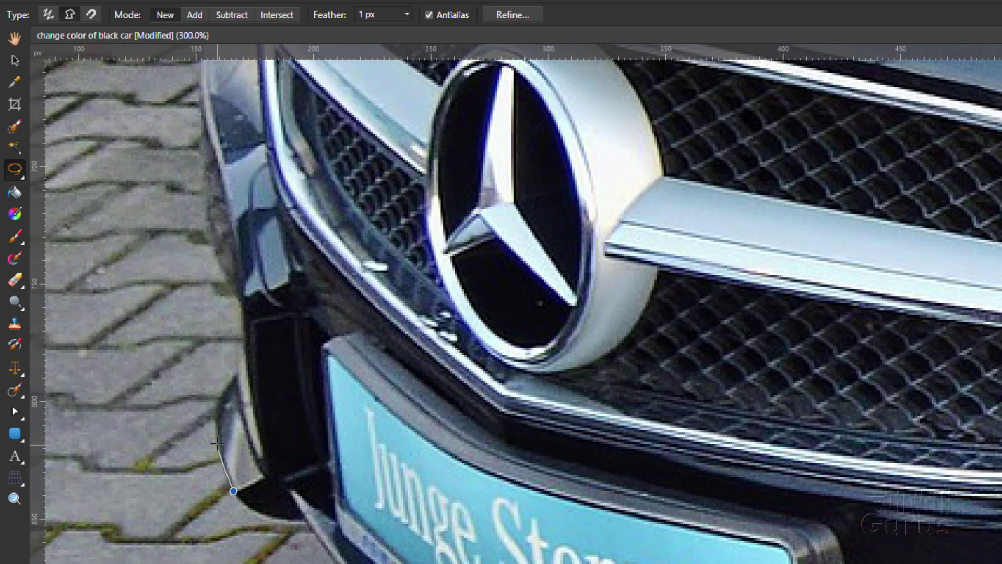
{"action": "mouse_move", "coordinate": [216, 444]}
{"action": "left_mouse_down"}
{"action": "mouse_move", "coordinate": [213, 417]}
{"action": "mouse_move", "coordinate": [243, 351]}
{"action": "mouse_move", "coordinate": [239, 302]}
{"action": "mouse_move", "coordinate": [202, 226]}
{"action": "mouse_move", "coordinate": [198, 144]}
{"action": "left_mouse_up"}
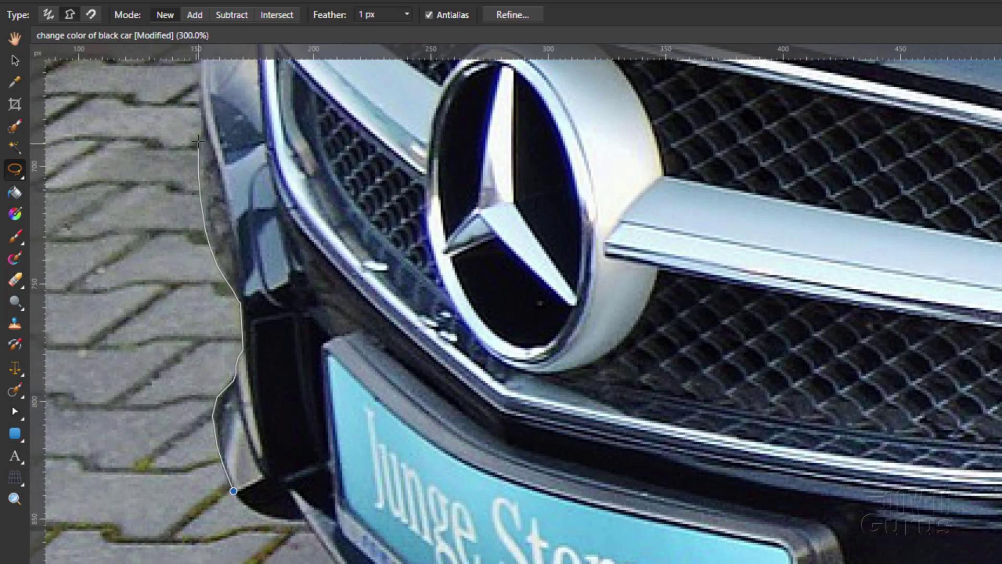
{"action": "left_click_drag", "start_coordinate": [198, 124], "coordinate": [201, 115]}
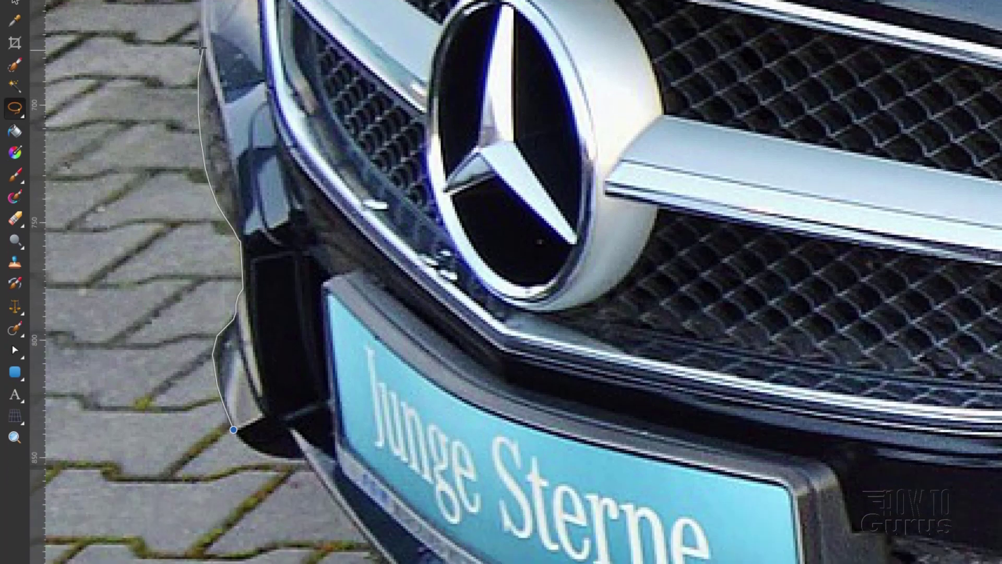
- Continue the selection outline up the car's outer edge beside the front grille
{"action": "key", "text": "space"}
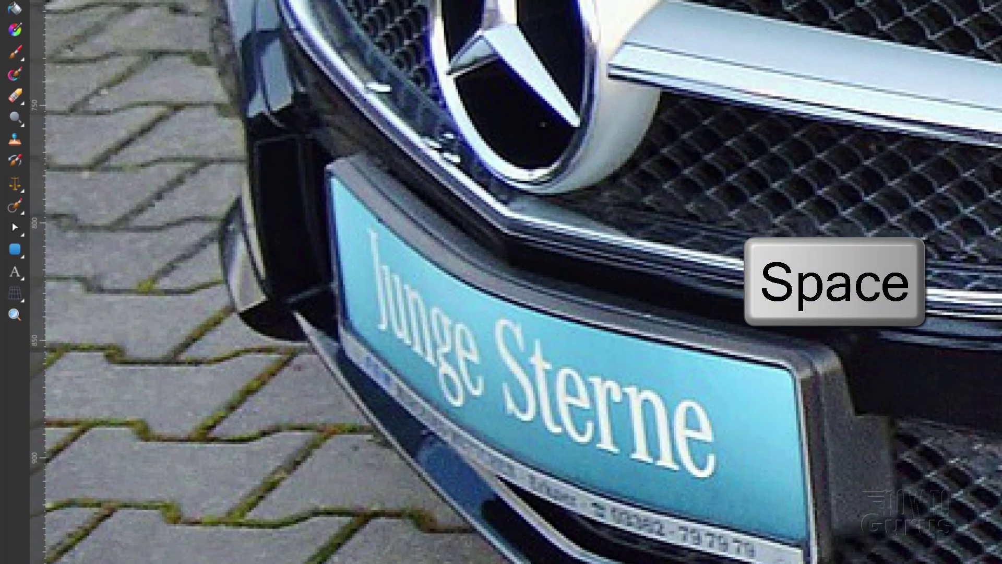
{"action": "left_click_drag", "start_coordinate": [214, 10], "coordinate": [274, 418]}
{"action": "scroll", "coordinate": [252, 136], "scroll_direction": "down", "scroll_amount": 2}
{"action": "scroll", "coordinate": [358, 127], "scroll_direction": "up", "scroll_amount": 2}
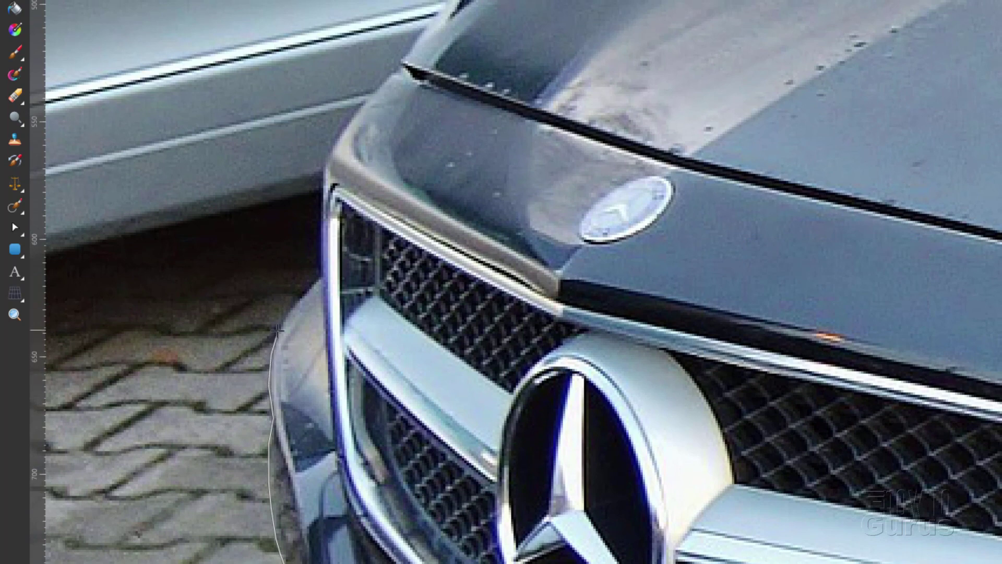
{"action": "left_click", "coordinate": [278, 330]}
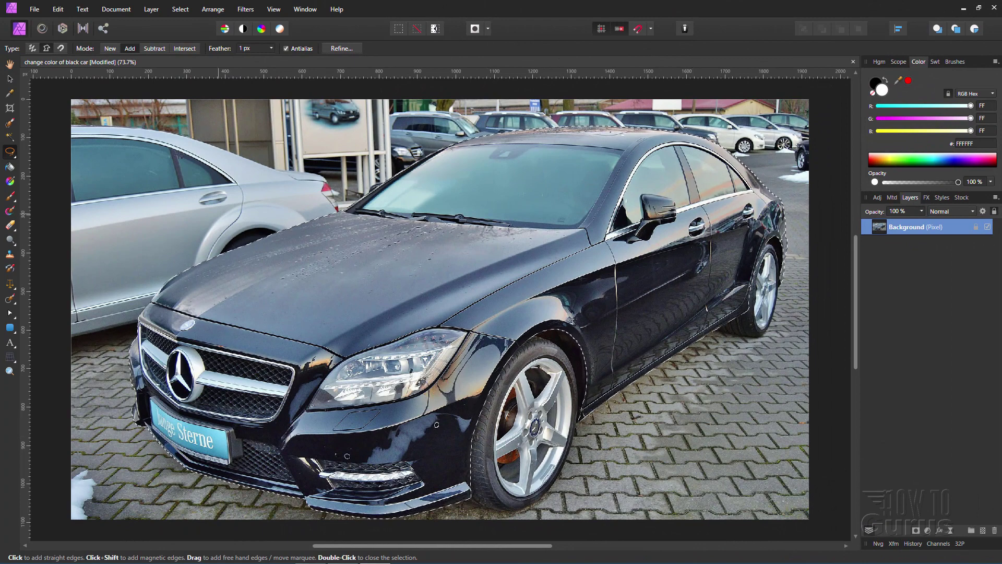
- Set the Freehand Selection Tool to Subtract and trace the headlight's grille-side edge upward from its lower corner
{"action": "key", "text": "v"}
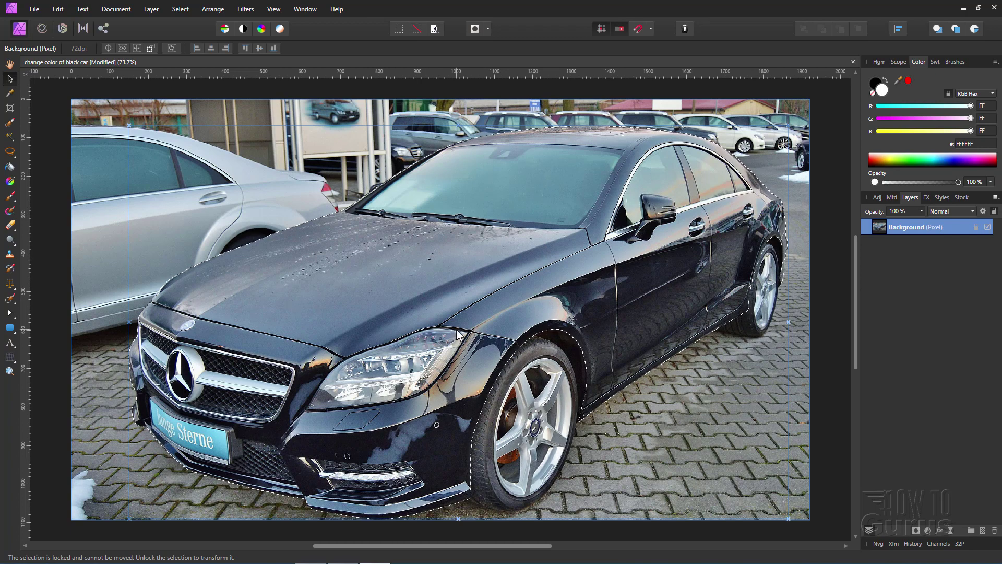
{"action": "key", "text": "z"}
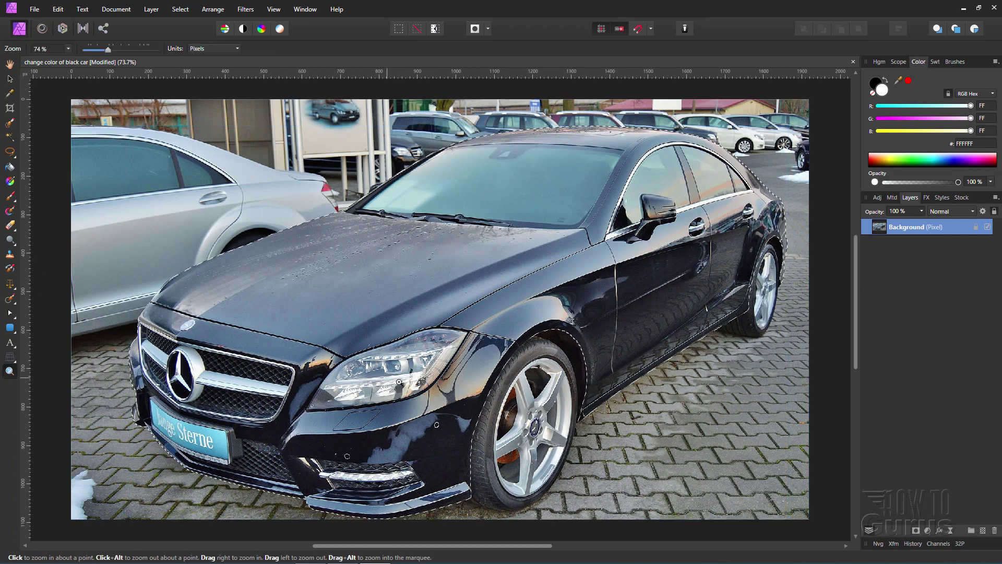
{"action": "scroll", "coordinate": [399, 381], "scroll_direction": "up", "scroll_amount": 6}
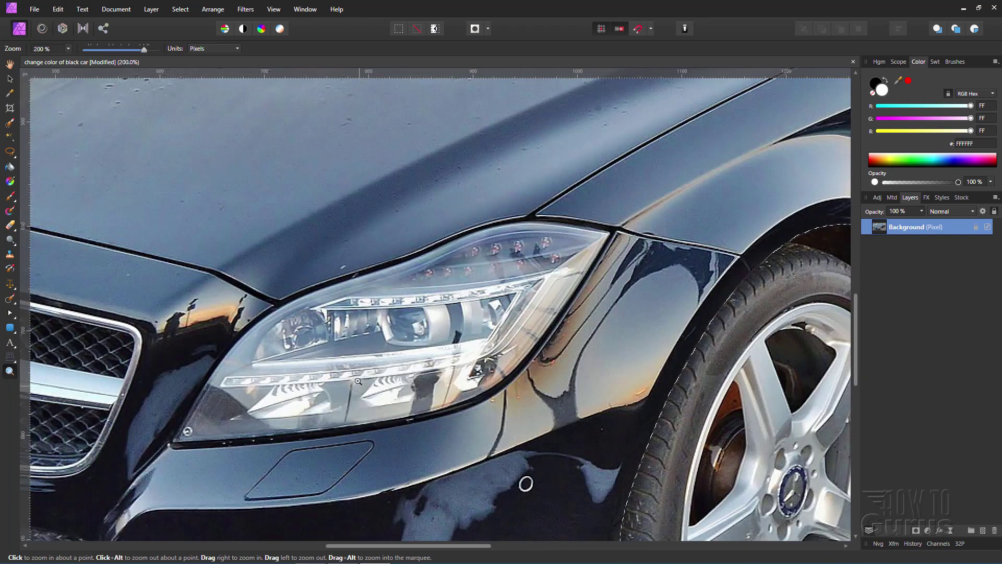
{"action": "scroll", "coordinate": [358, 382], "scroll_direction": "down", "scroll_amount": 2}
{"action": "left_click", "coordinate": [354, 273]}
{"action": "scroll", "coordinate": [354, 259], "scroll_direction": "up", "scroll_amount": 1}
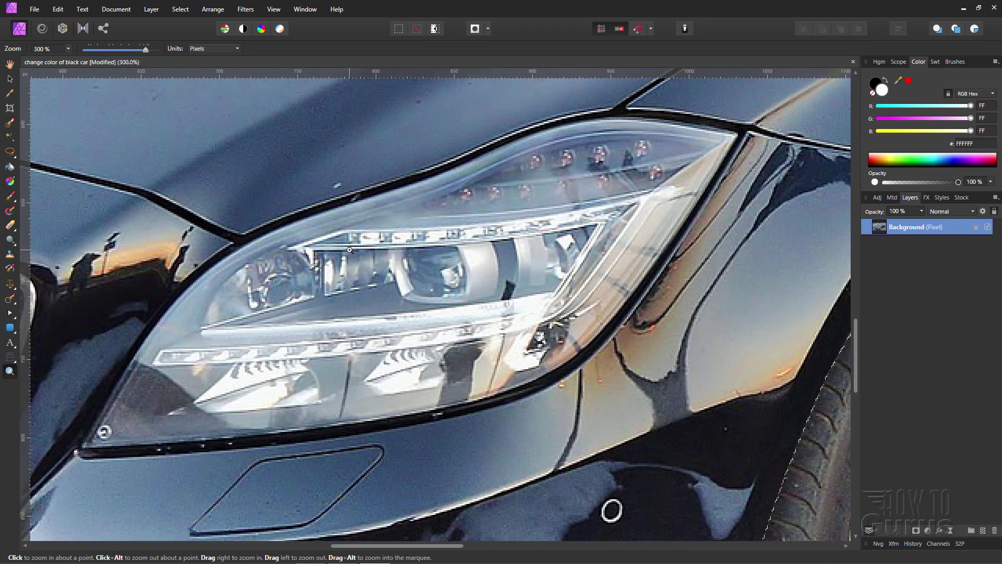
{"action": "left_click", "coordinate": [11, 152]}
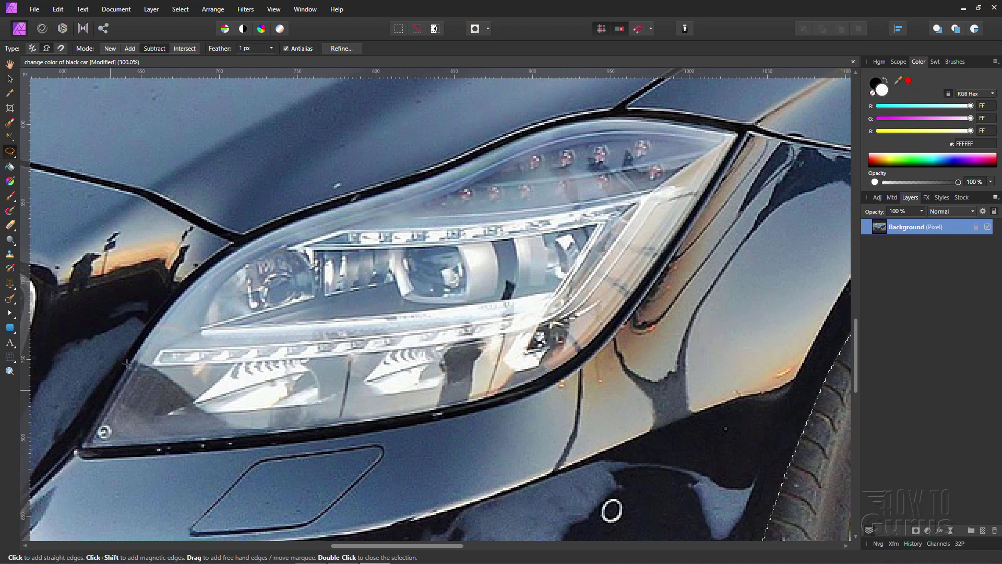
{"action": "left_click", "coordinate": [82, 458]}
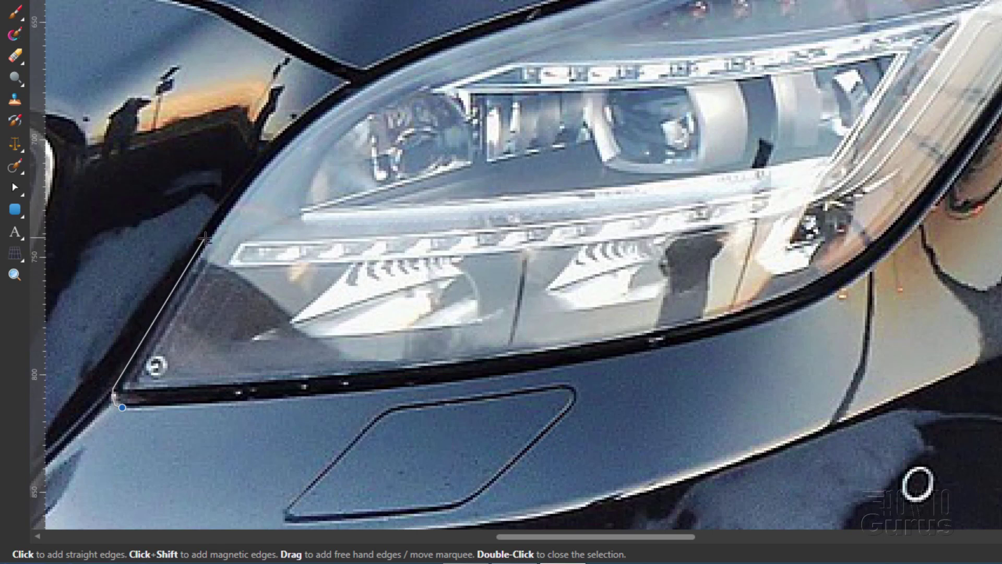
{"action": "left_click", "coordinate": [205, 238]}
{"action": "left_click", "coordinate": [280, 147]}
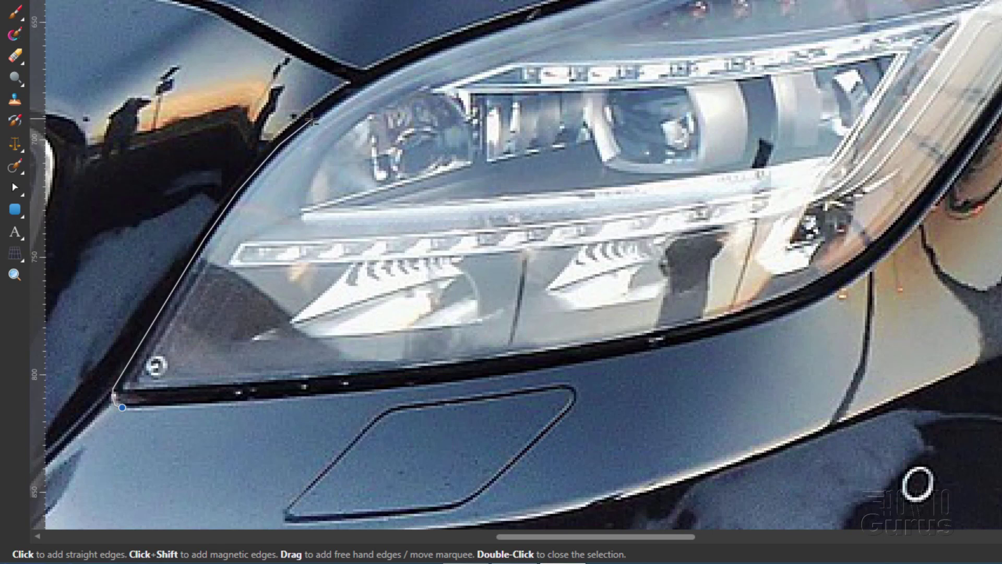
- Continue the headlight outline along its upper edge below the hood, undoing the misplaced point
{"action": "left_click", "coordinate": [345, 82]}
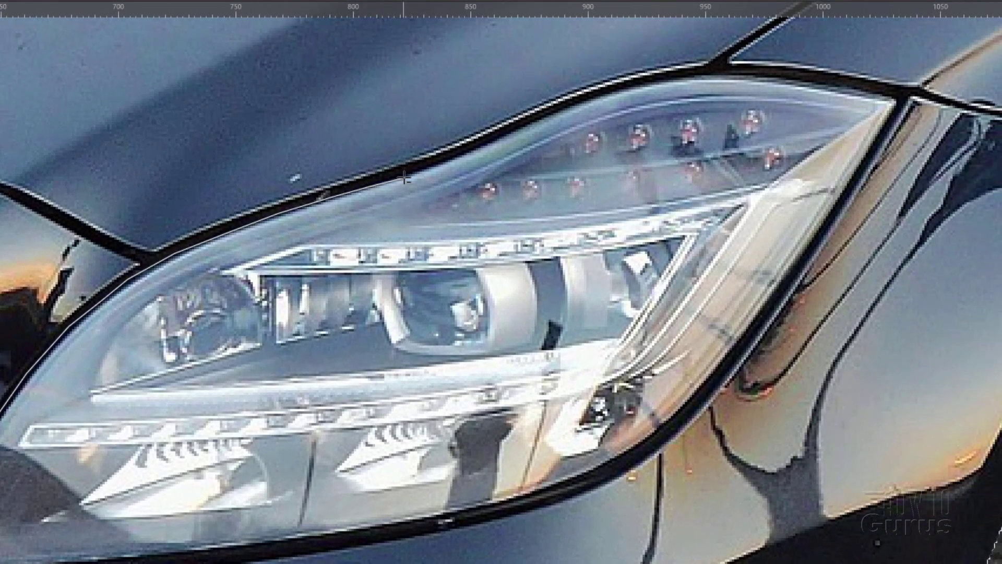
{"action": "left_click", "coordinate": [458, 154]}
{"action": "key", "text": "ctrl+z"}
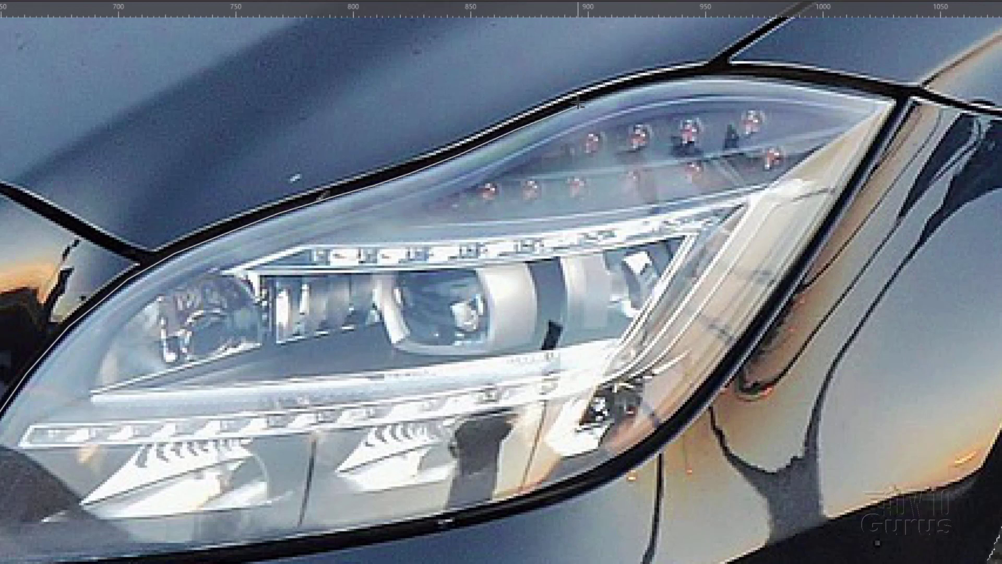
{"action": "left_click", "coordinate": [612, 86]}
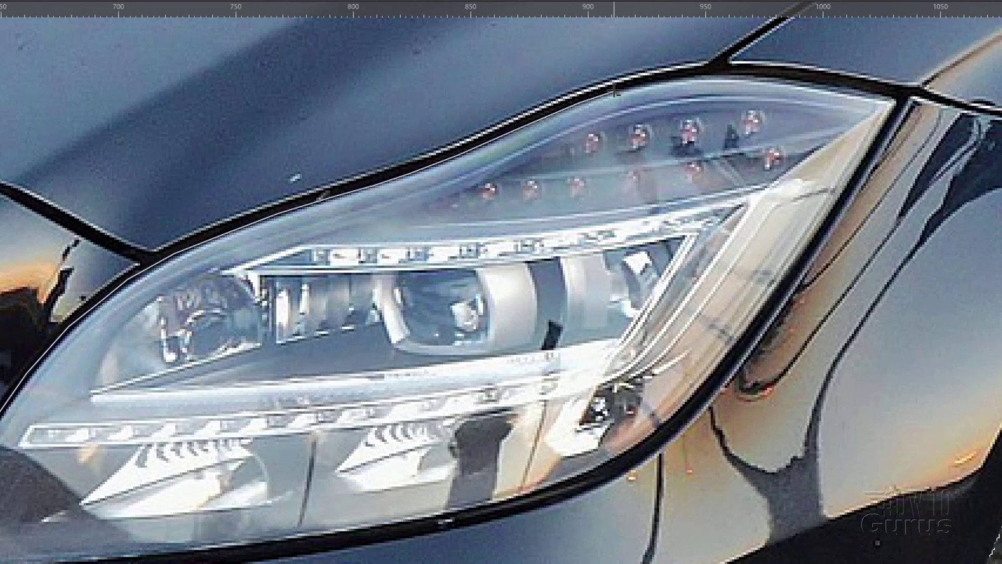
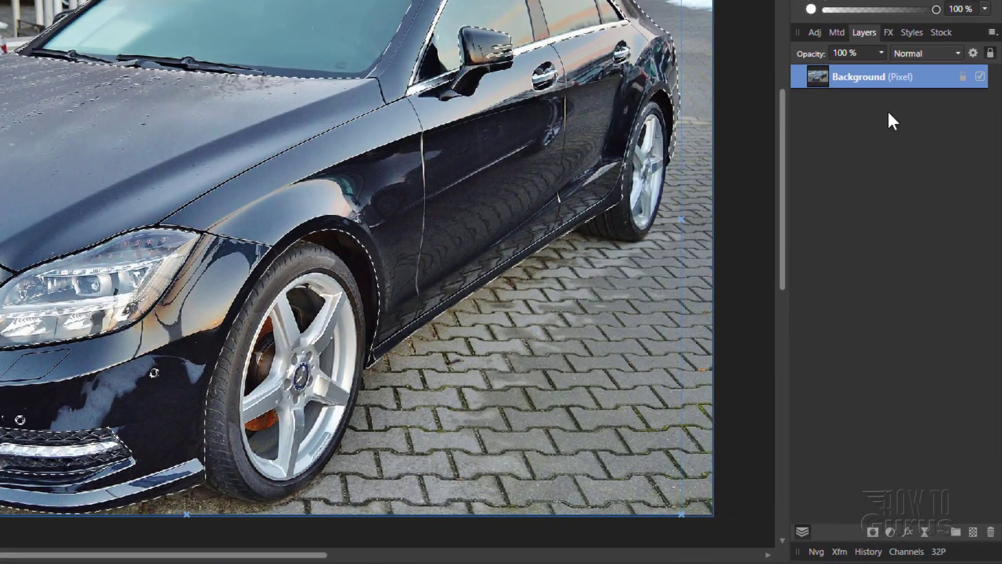
- Duplicate the Background layer, mask the copy with the car-body selection, and expand it to show its mask
{"action": "right_click", "coordinate": [857, 78]}
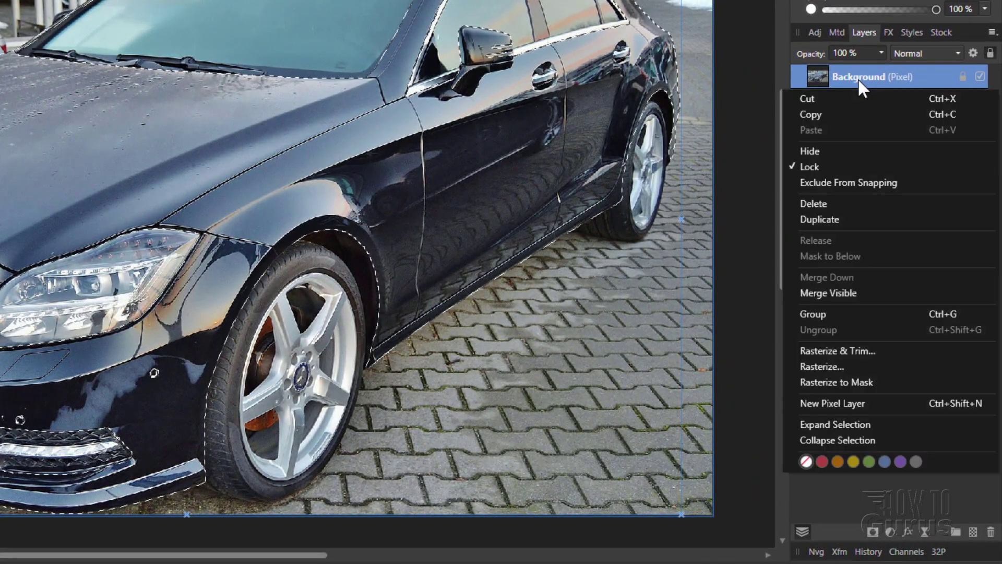
{"action": "left_click", "coordinate": [850, 218]}
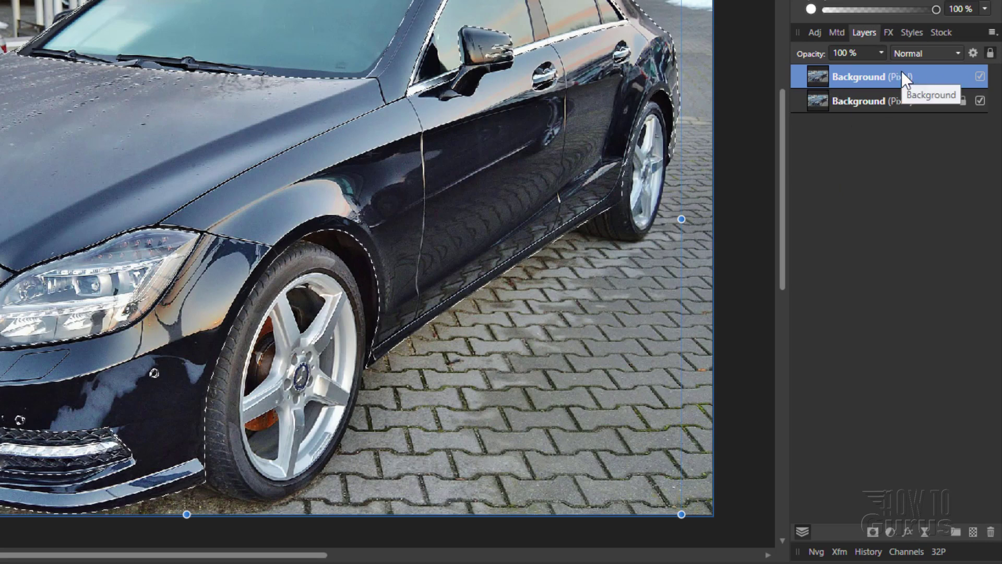
{"action": "left_click", "coordinate": [873, 528]}
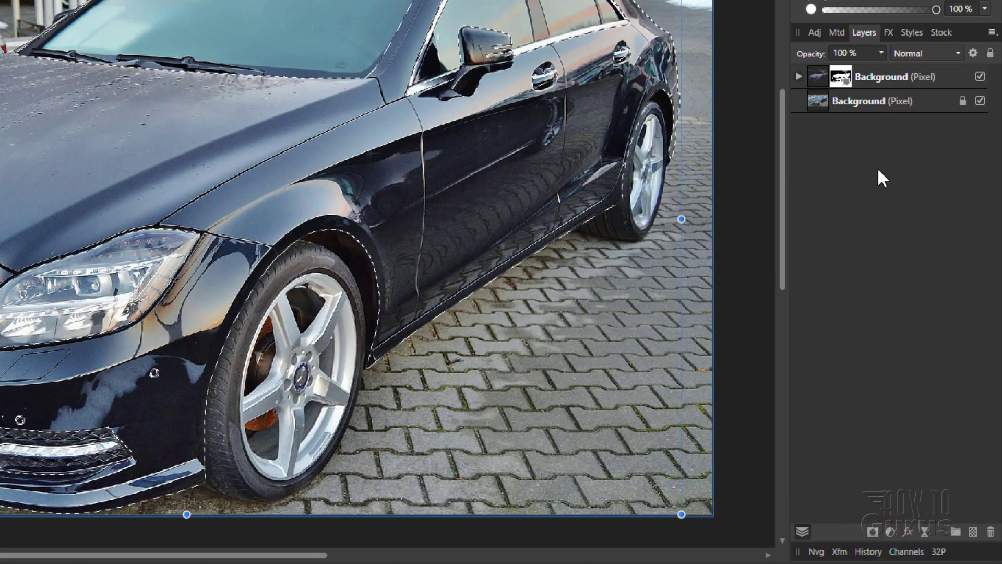
{"action": "left_click", "coordinate": [798, 76]}
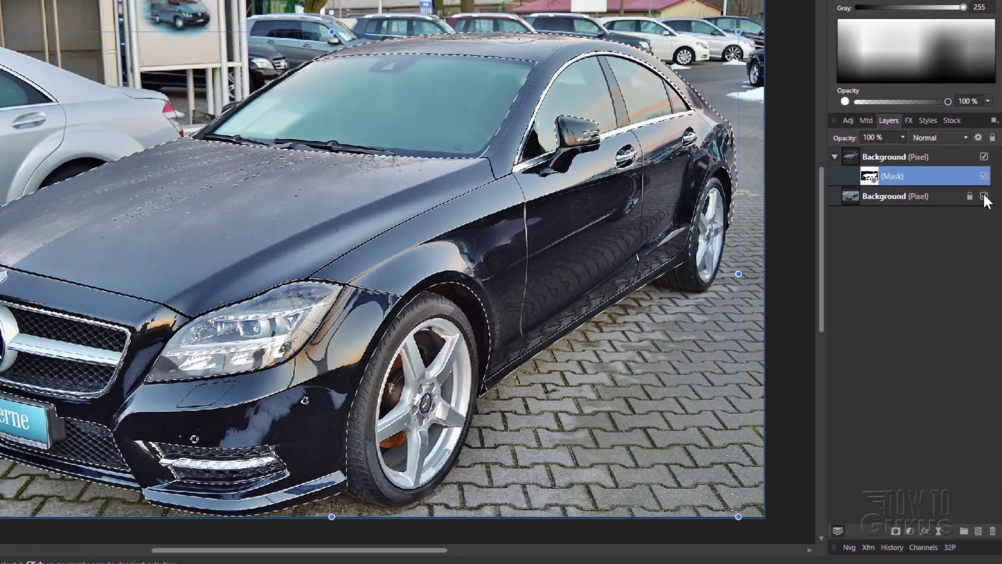
- Hide the original Background layer and deselect the car-body selection
{"action": "left_click", "coordinate": [983, 196]}
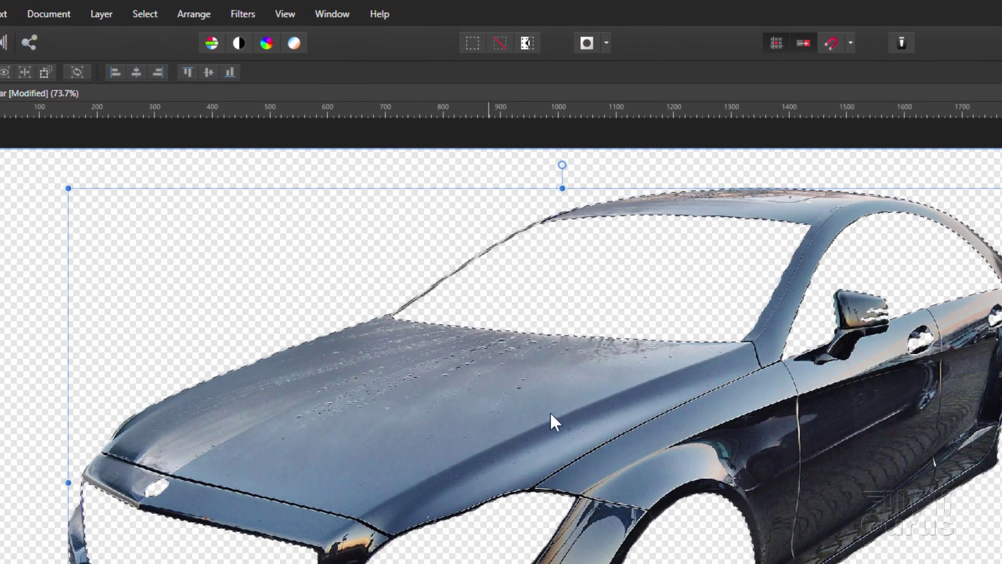
{"action": "left_click", "coordinate": [150, 14]}
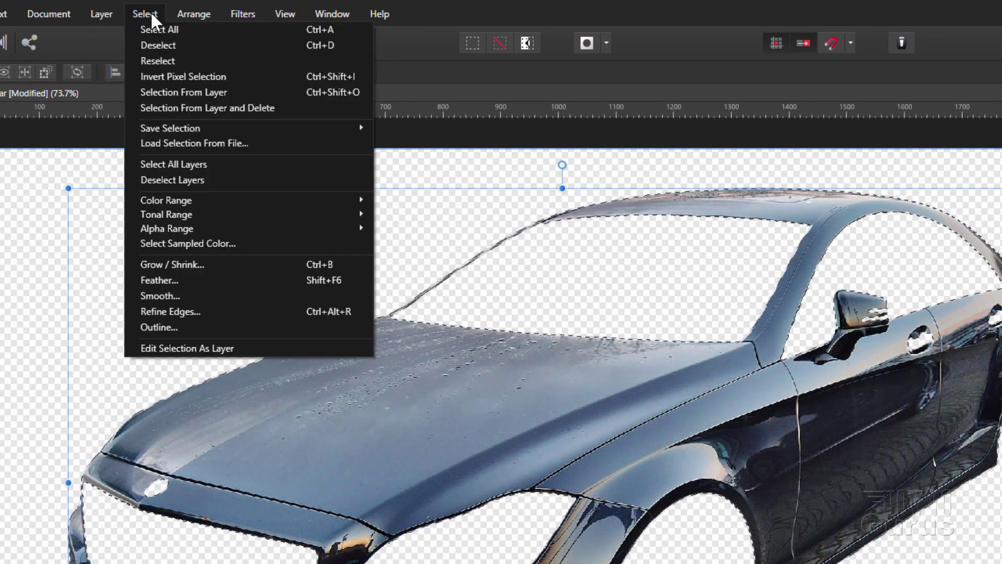
{"action": "mouse_move", "coordinate": [159, 125]}
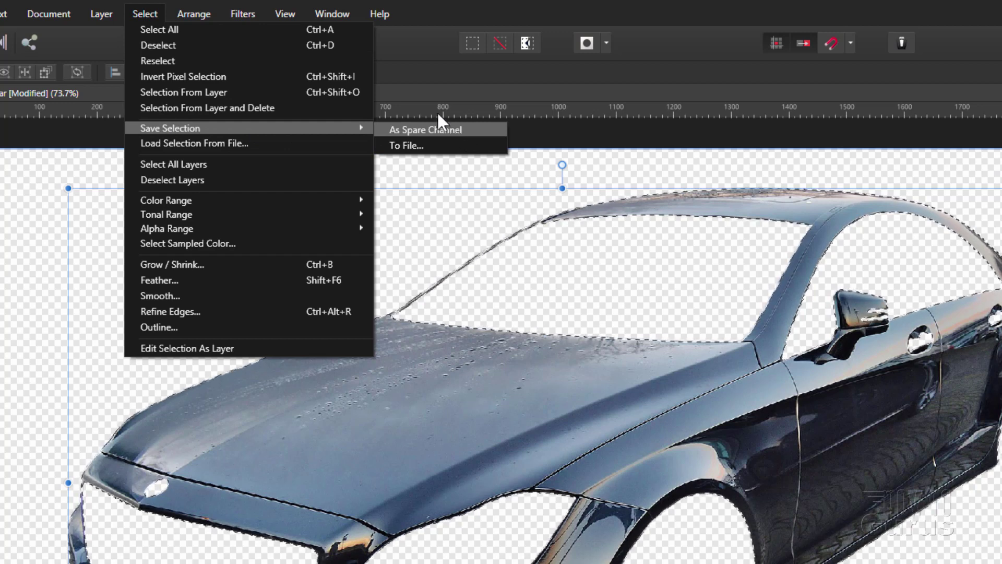
{"action": "left_click", "coordinate": [193, 41]}
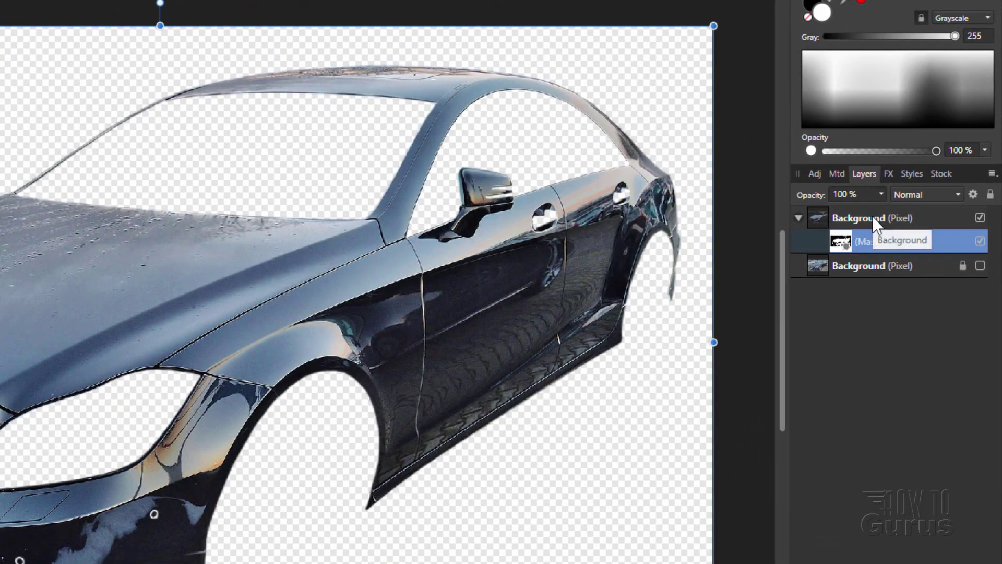
- Enable a Color Overlay layer effect on the masked Background copy and open its settings
{"action": "left_click", "coordinate": [872, 216]}
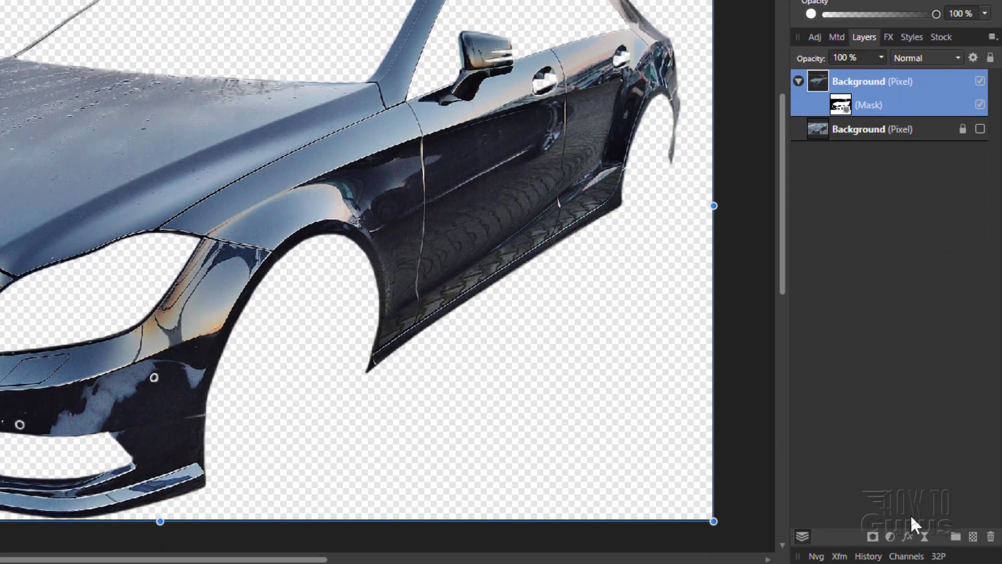
{"action": "left_click", "coordinate": [907, 536]}
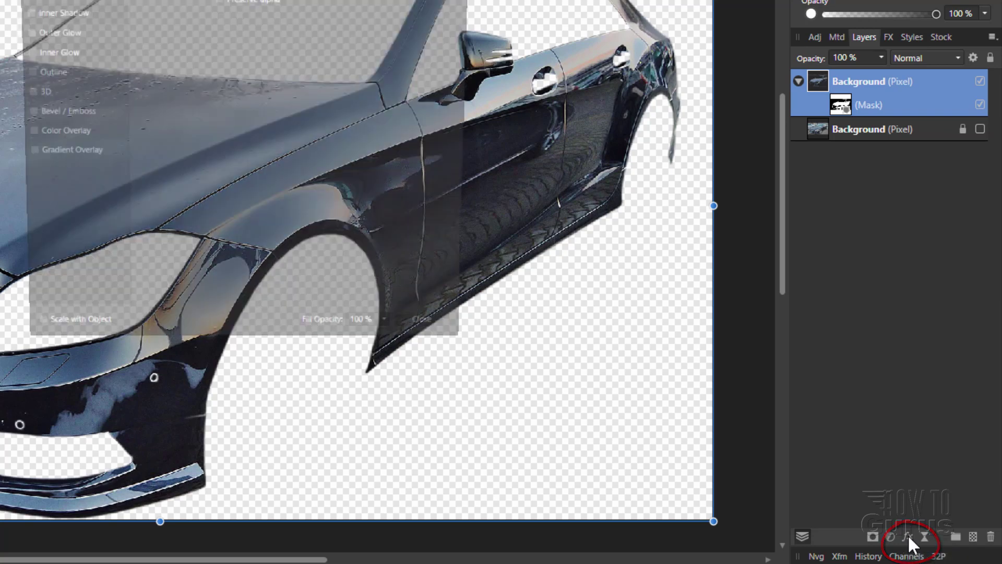
{"action": "mouse_move", "coordinate": [313, 0]}
{"action": "left_mouse_down"}
{"action": "mouse_move", "coordinate": [646, 93]}
{"action": "mouse_move", "coordinate": [607, 59]}
{"action": "mouse_move", "coordinate": [588, 59]}
{"action": "mouse_move", "coordinate": [612, 52]}
{"action": "left_mouse_up"}
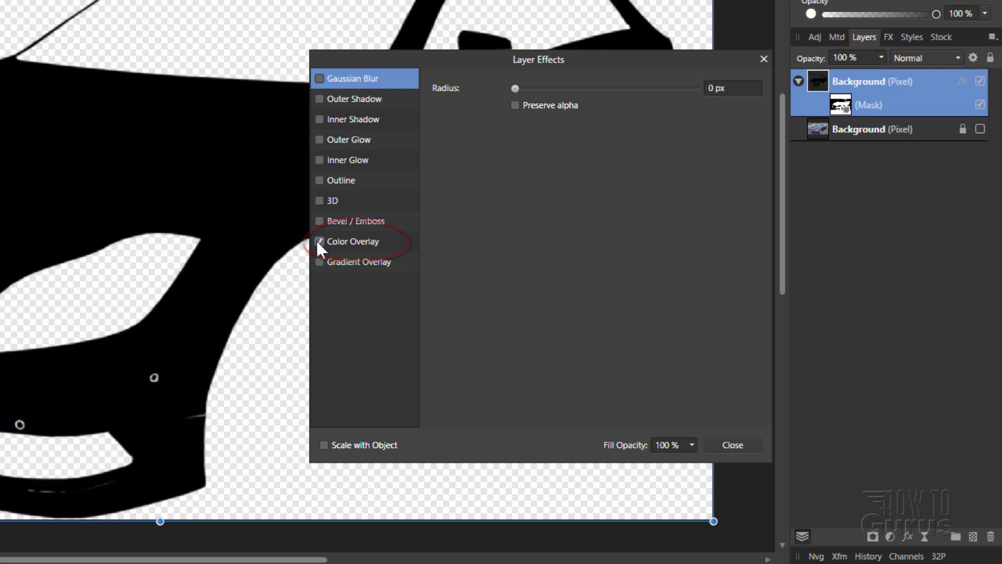
{"action": "left_click", "coordinate": [319, 244]}
{"action": "left_click_drag", "start_coordinate": [468, 74], "coordinate": [508, 94]}
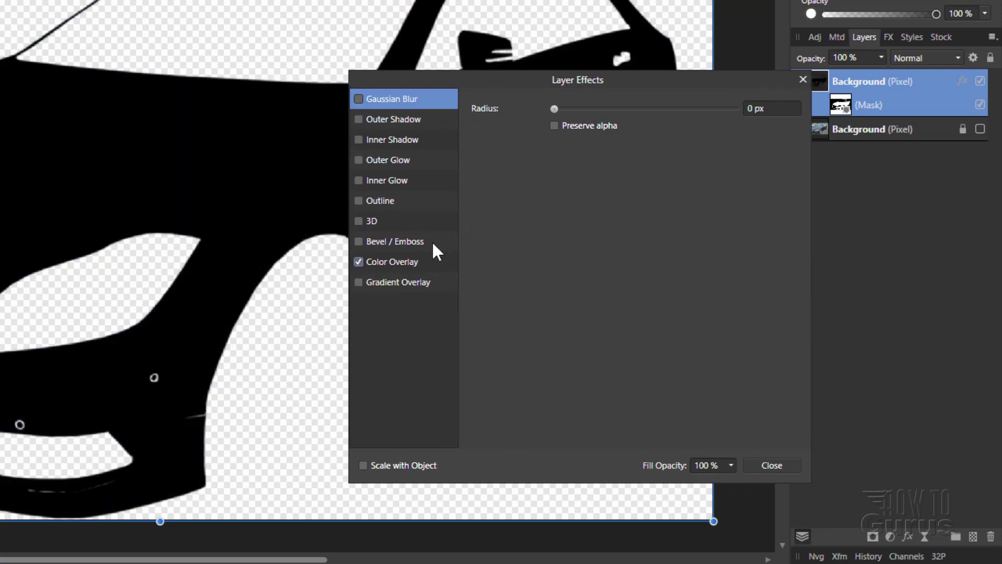
{"action": "left_click", "coordinate": [402, 262]}
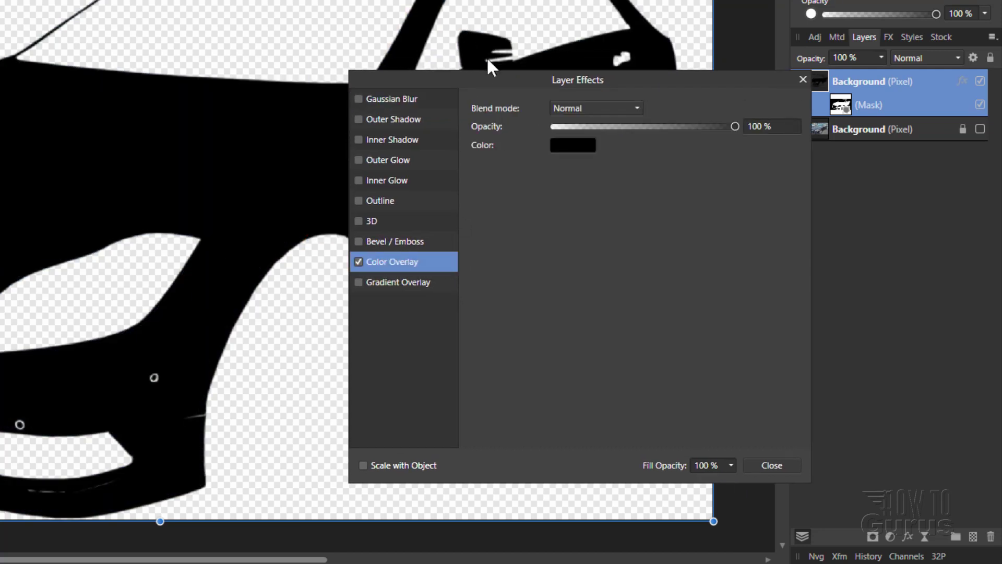
{"action": "left_click_drag", "start_coordinate": [713, 80], "coordinate": [604, 94]}
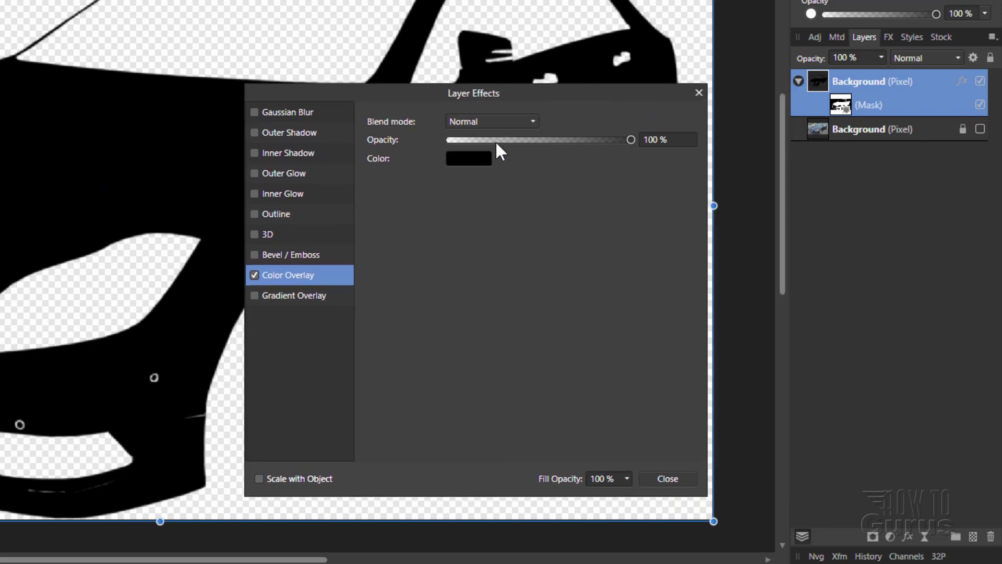
- Set the overlay color to pure red, FF0000, and lower its opacity to 75%
{"action": "left_click", "coordinate": [466, 159]}
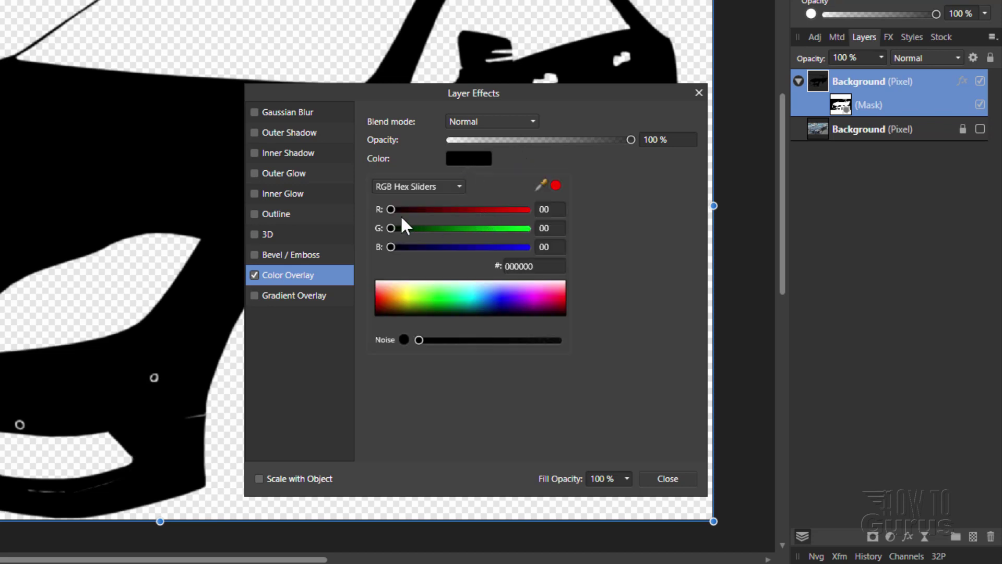
{"action": "left_click_drag", "start_coordinate": [392, 209], "coordinate": [600, 214]}
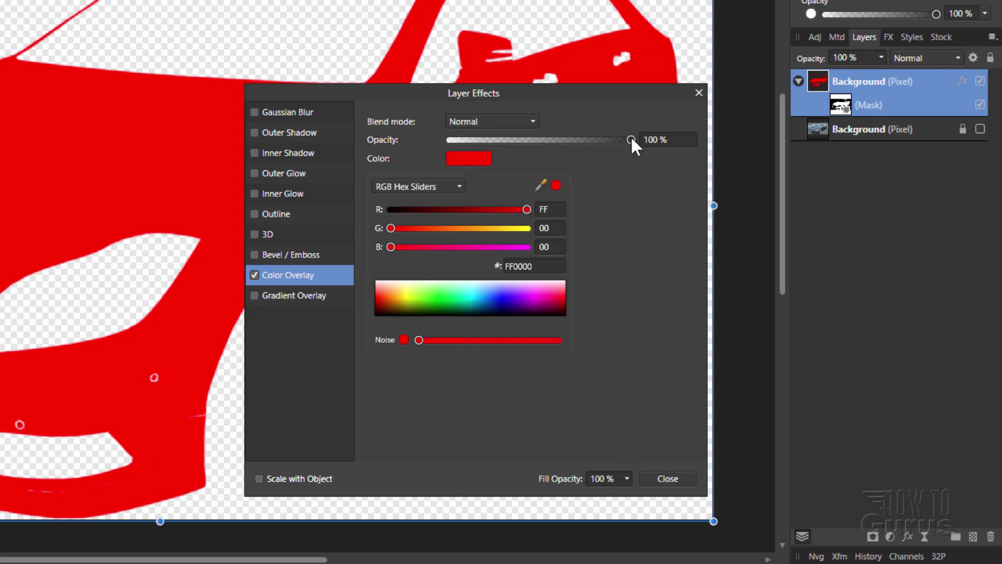
{"action": "left_click", "coordinate": [671, 141]}
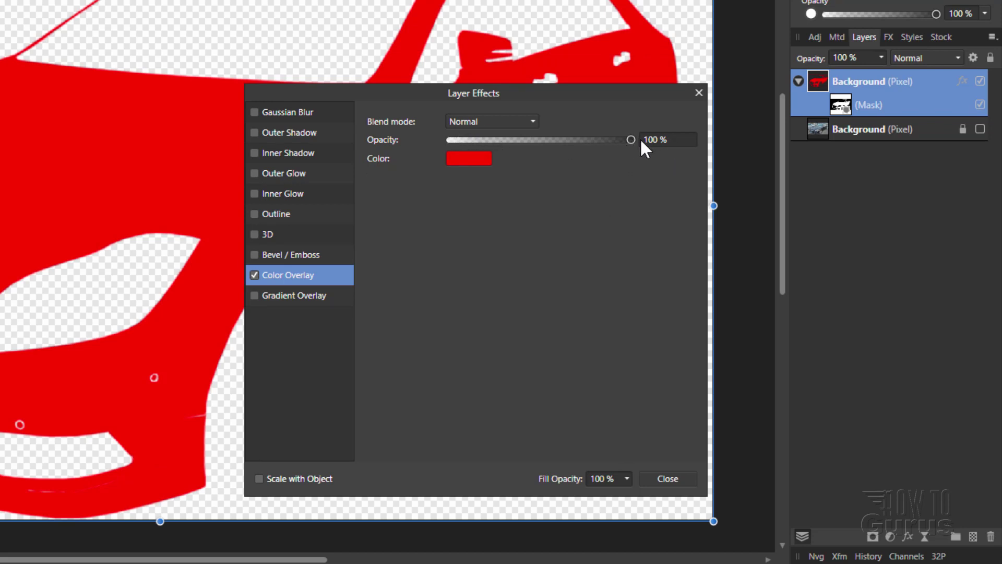
{"action": "left_click_drag", "start_coordinate": [631, 140], "coordinate": [587, 139]}
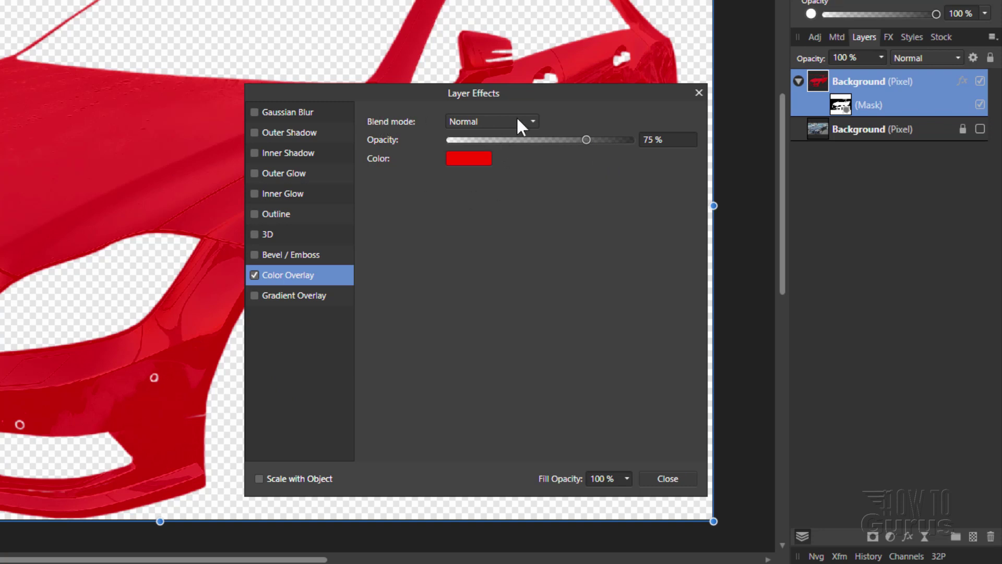
- Set the Color Overlay's blend mode to Color and close the layer effects
{"action": "left_click", "coordinate": [500, 125]}
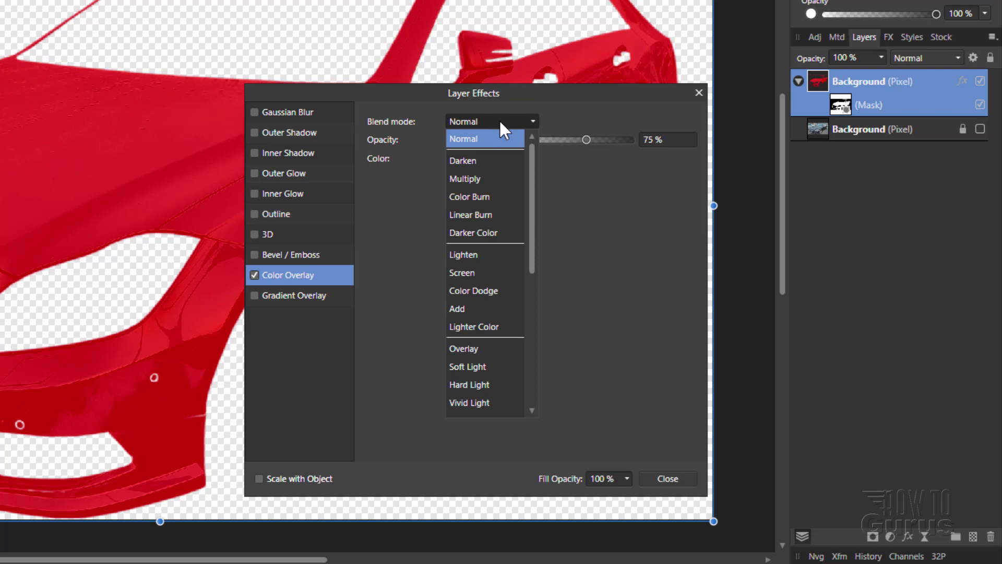
{"action": "left_click_drag", "start_coordinate": [530, 171], "coordinate": [519, 298]}
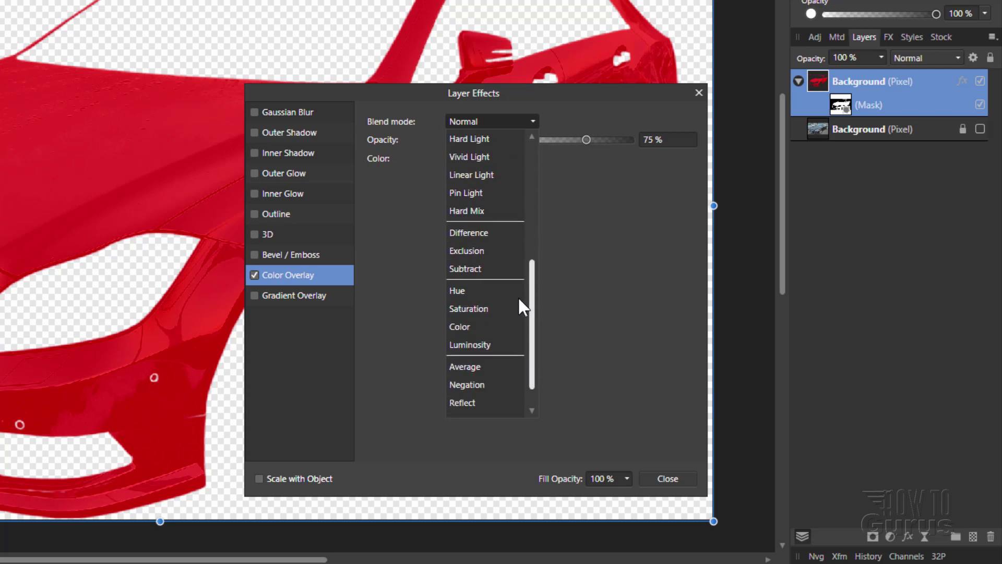
{"action": "scroll", "coordinate": [505, 296], "scroll_direction": "down", "scroll_amount": 1}
{"action": "left_click", "coordinate": [459, 287]}
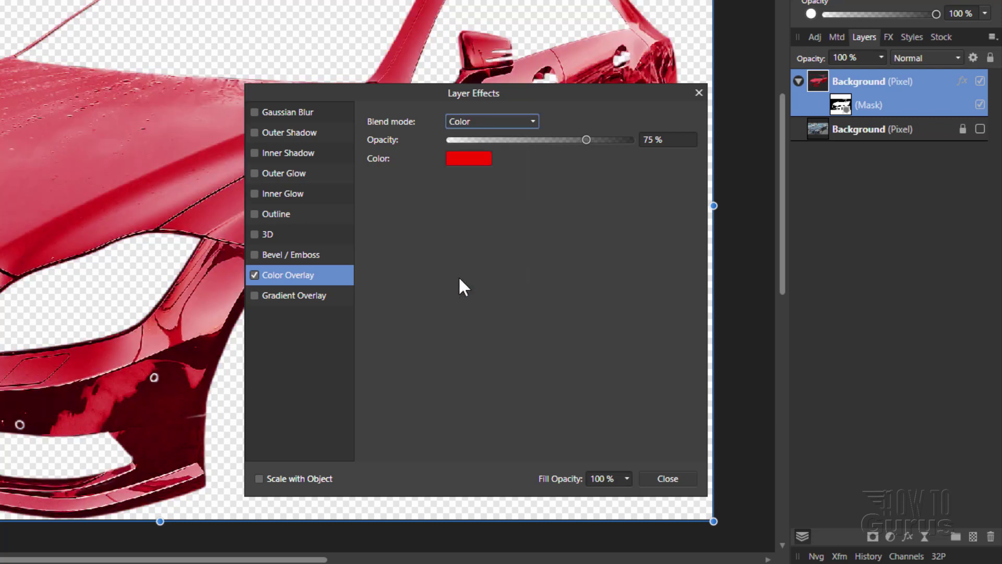
{"action": "left_click_drag", "start_coordinate": [413, 97], "coordinate": [678, 202]}
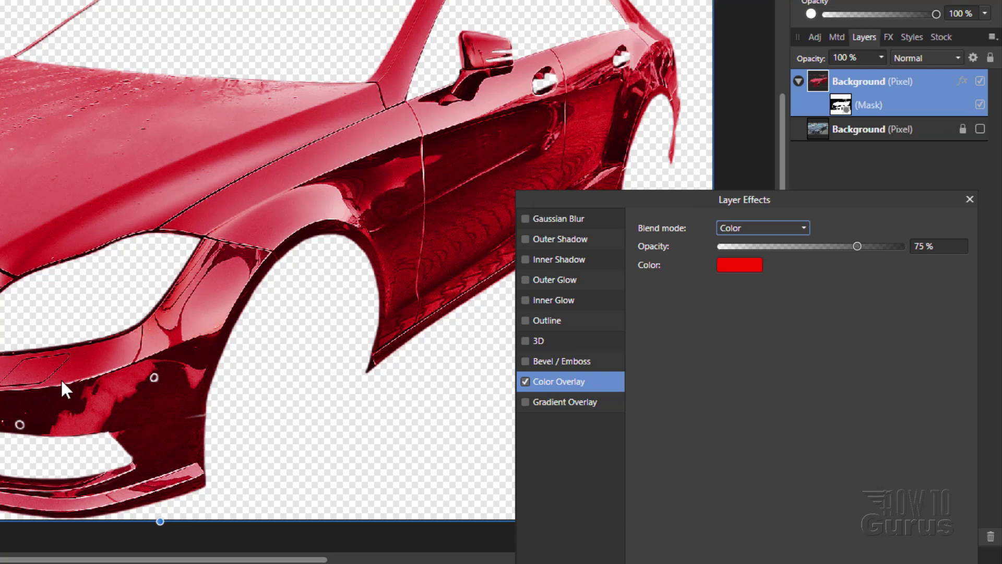
{"action": "left_click_drag", "start_coordinate": [628, 197], "coordinate": [328, 117]}
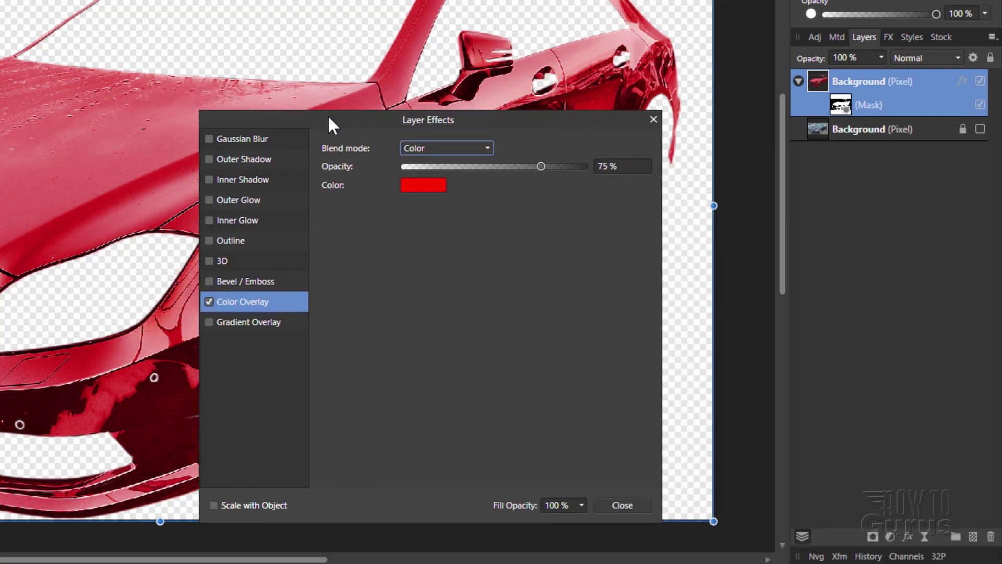
{"action": "left_click", "coordinate": [624, 504]}
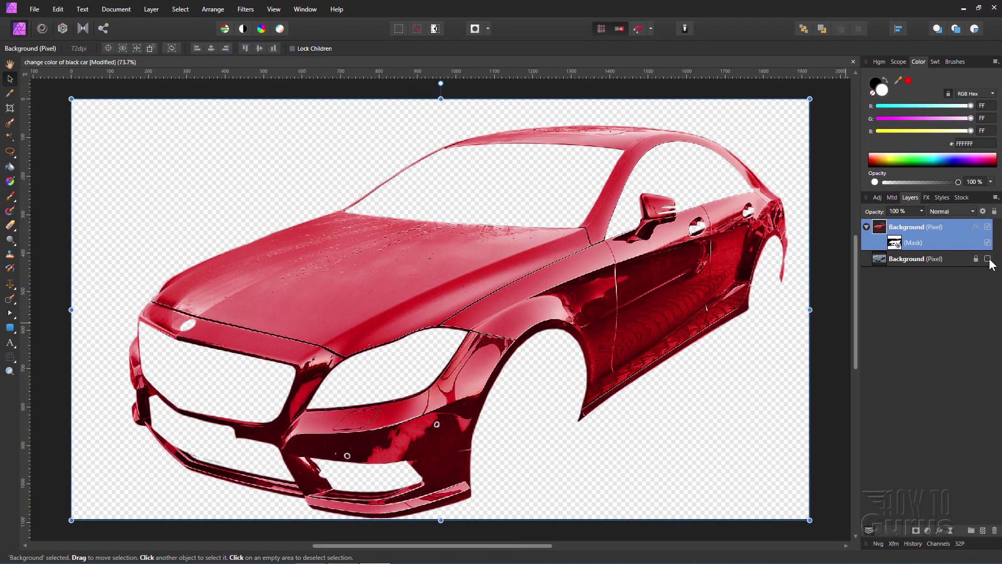
- Show the original Background layer again beneath the recolored car body
{"action": "left_click", "coordinate": [988, 259]}
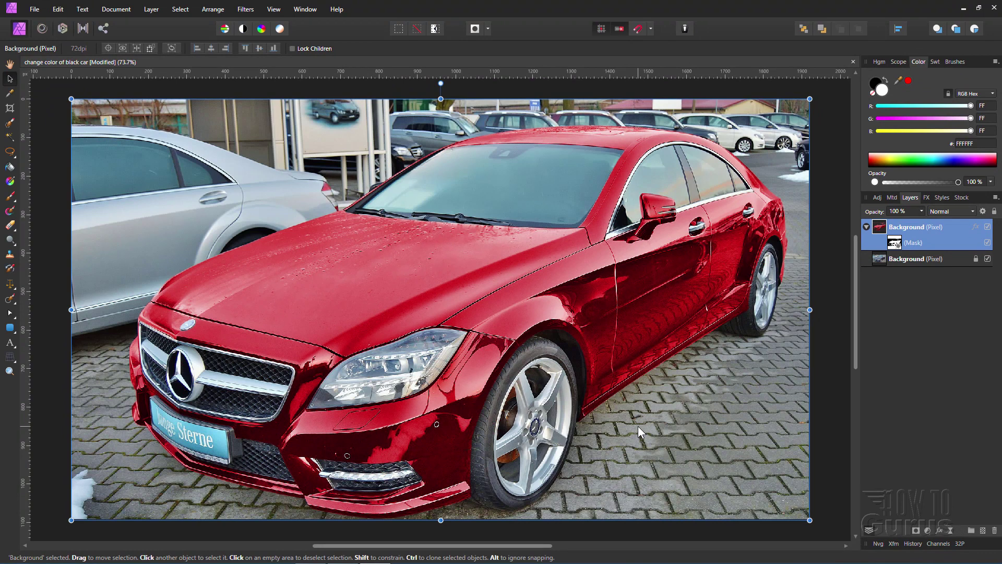
{"action": "double_click", "coordinate": [899, 228]}
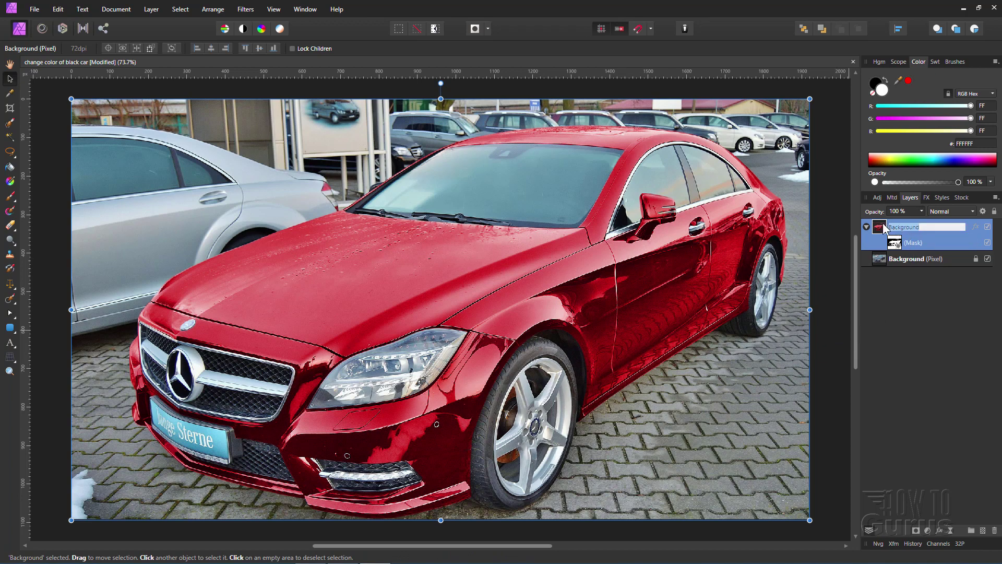
{"action": "key", "text": "Escape"}
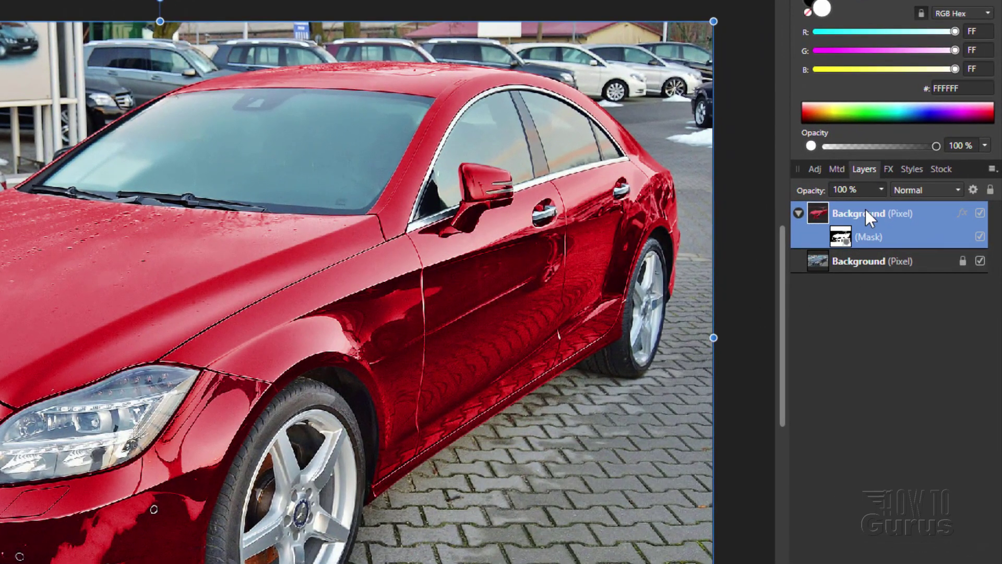
- Add a Levels adjustment with its default values above the recolored Background copy
{"action": "left_click", "coordinate": [817, 170]}
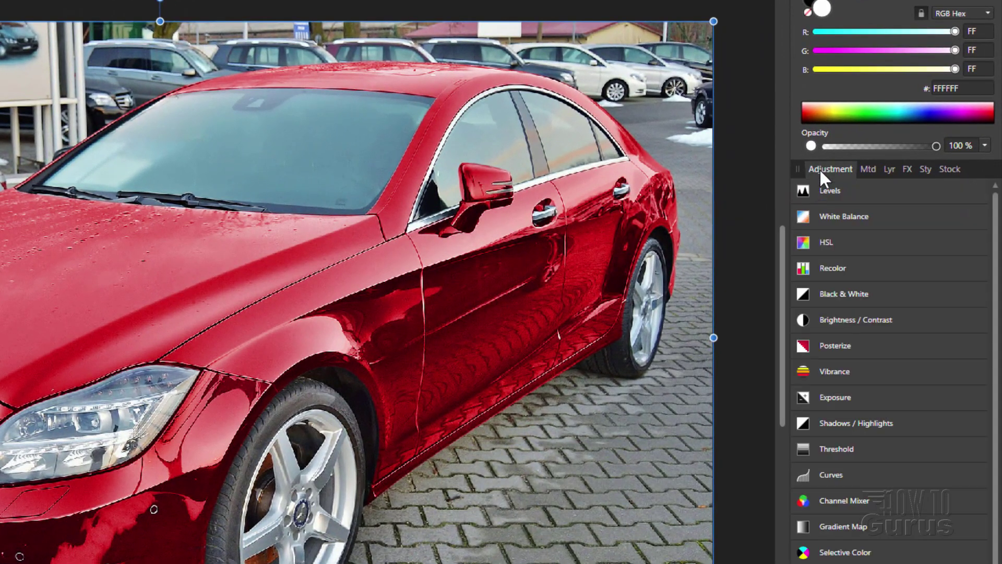
{"action": "left_click", "coordinate": [828, 189]}
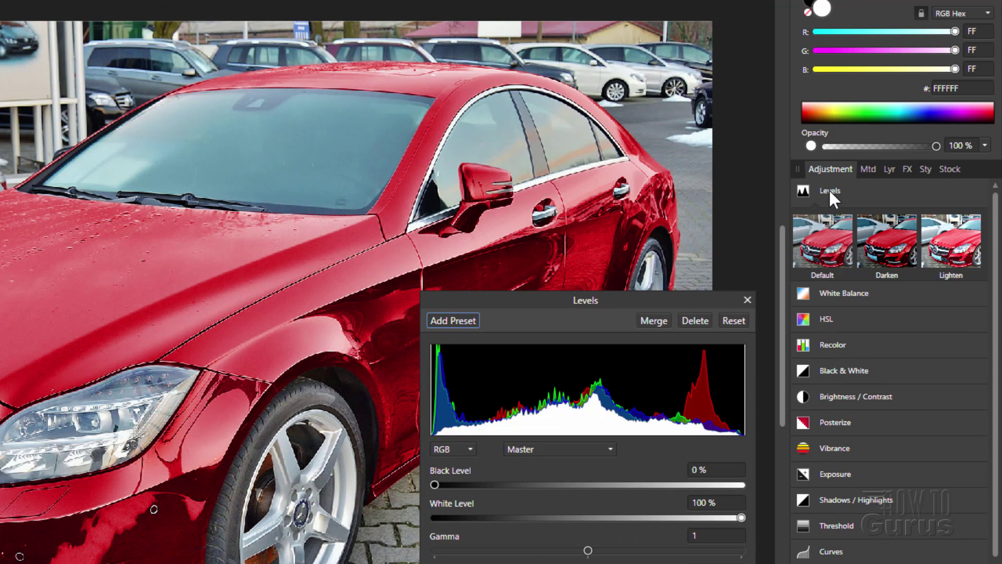
{"action": "left_click_drag", "start_coordinate": [696, 305], "coordinate": [704, 255]}
{"action": "left_click_drag", "start_coordinate": [705, 174], "coordinate": [708, 173]}
{"action": "mouse_move", "coordinate": [446, 354]}
{"action": "left_mouse_down"}
{"action": "mouse_move", "coordinate": [486, 353]}
{"action": "mouse_move", "coordinate": [423, 358]}
{"action": "mouse_move", "coordinate": [567, 355]}
{"action": "mouse_move", "coordinate": [443, 358]}
{"action": "left_mouse_up"}
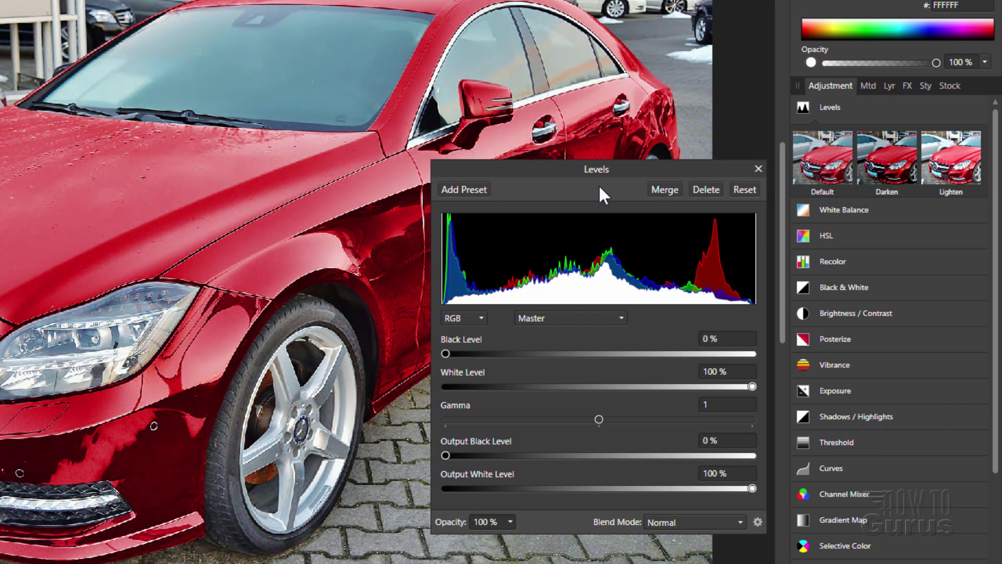
{"action": "left_click", "coordinate": [758, 169]}
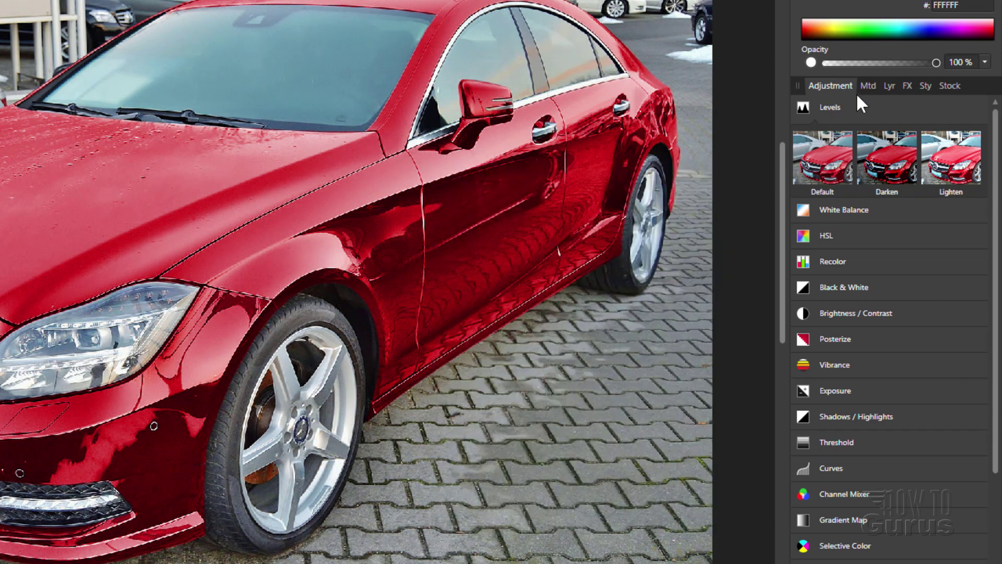
- Apply Mask to Below to the Levels adjustment so it sits inside the masked Background copy
{"action": "left_click", "coordinate": [890, 86]}
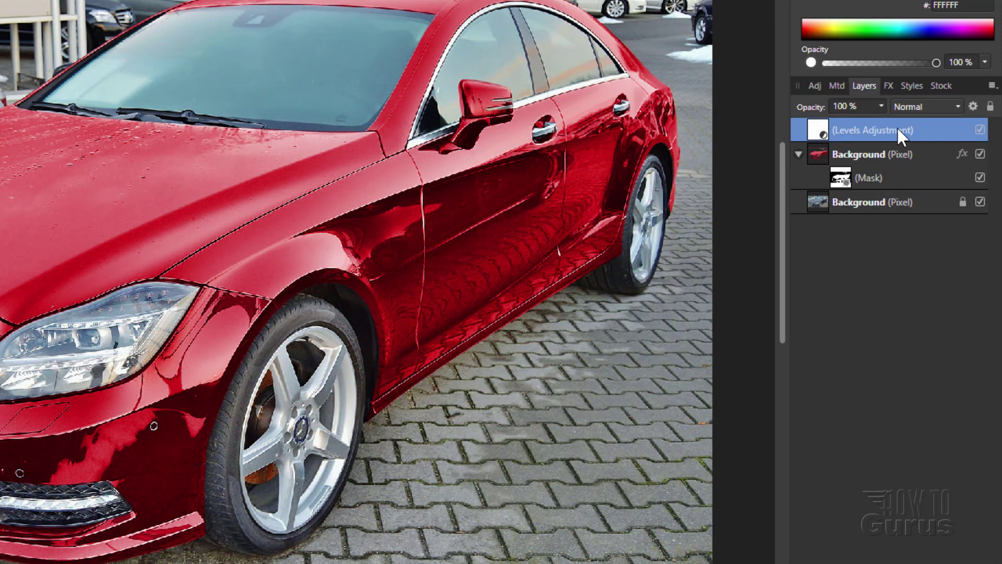
{"action": "right_click", "coordinate": [870, 130]}
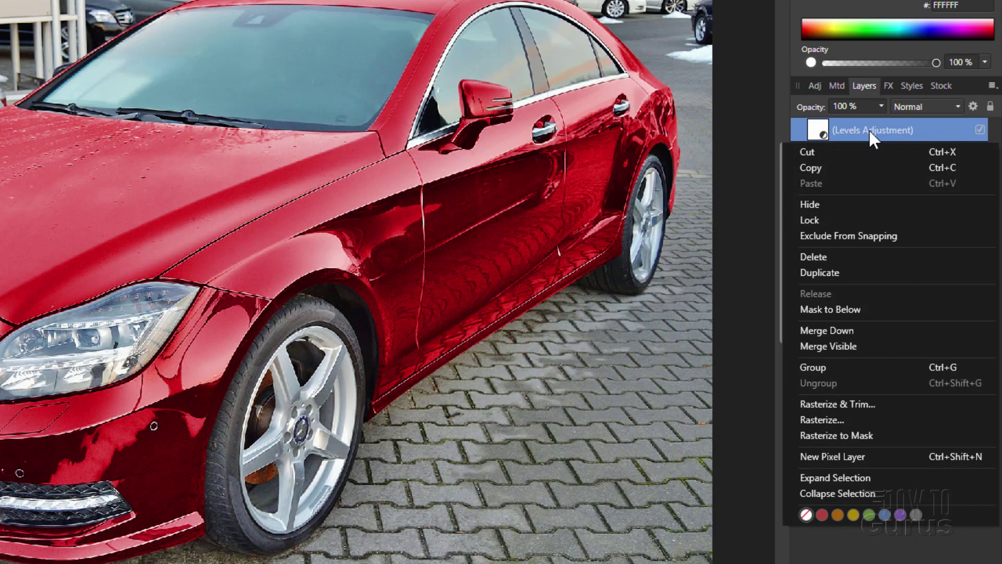
{"action": "left_click", "coordinate": [840, 308]}
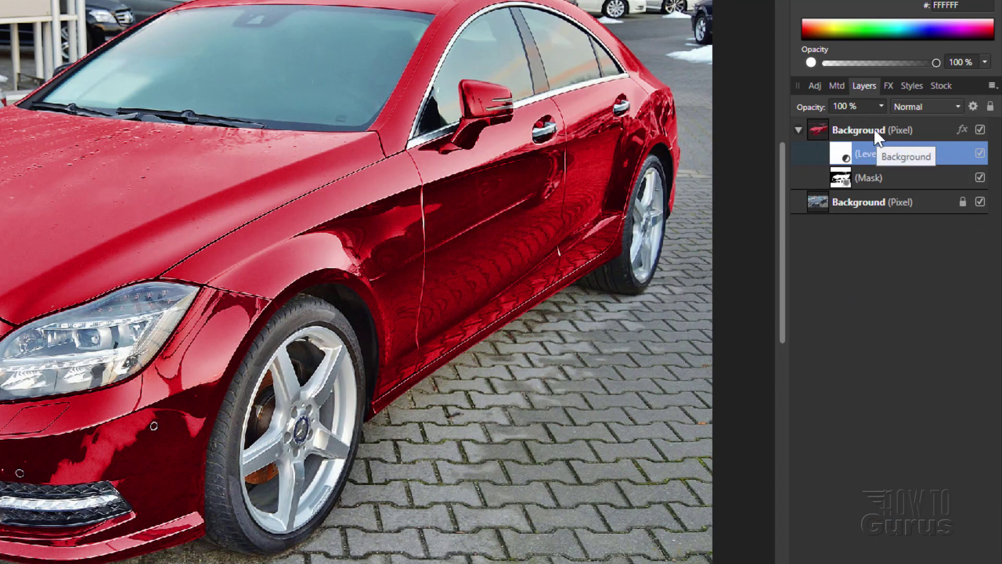
- Set the Levels adjustment inside the red car layer to Black Level 7% and White Level 90%
{"action": "double_click", "coordinate": [845, 155]}
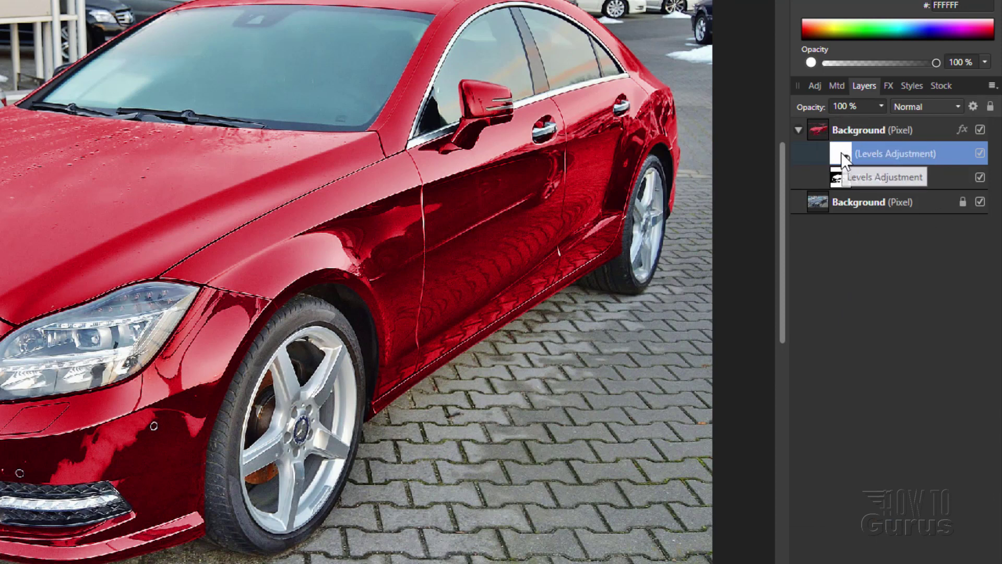
{"action": "left_click_drag", "start_coordinate": [666, 163], "coordinate": [707, 160]}
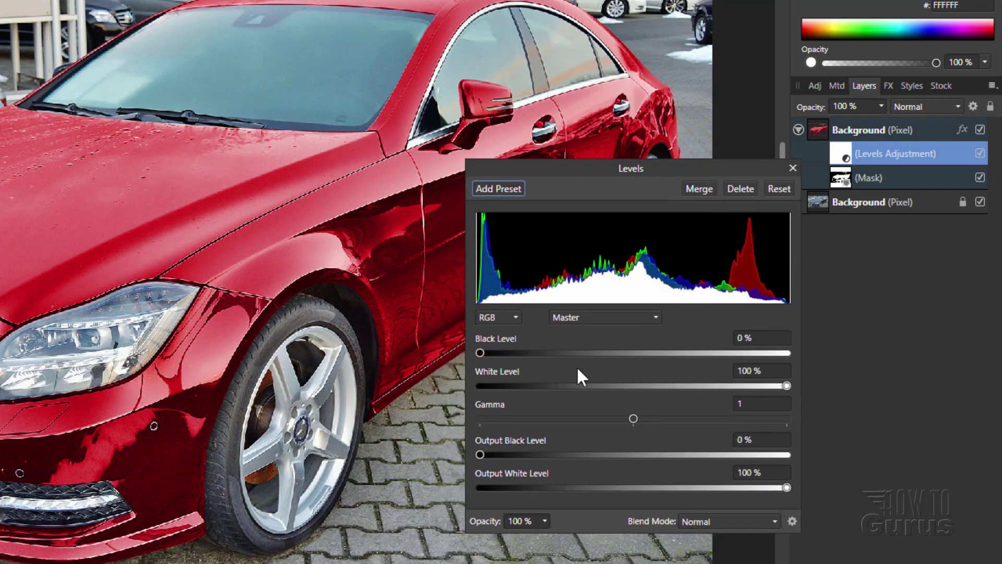
{"action": "mouse_move", "coordinate": [483, 351]}
{"action": "left_mouse_down"}
{"action": "mouse_move", "coordinate": [578, 347]}
{"action": "mouse_move", "coordinate": [478, 349]}
{"action": "mouse_move", "coordinate": [537, 342]}
{"action": "mouse_move", "coordinate": [510, 343]}
{"action": "mouse_move", "coordinate": [456, 356]}
{"action": "mouse_move", "coordinate": [501, 353]}
{"action": "left_mouse_up"}
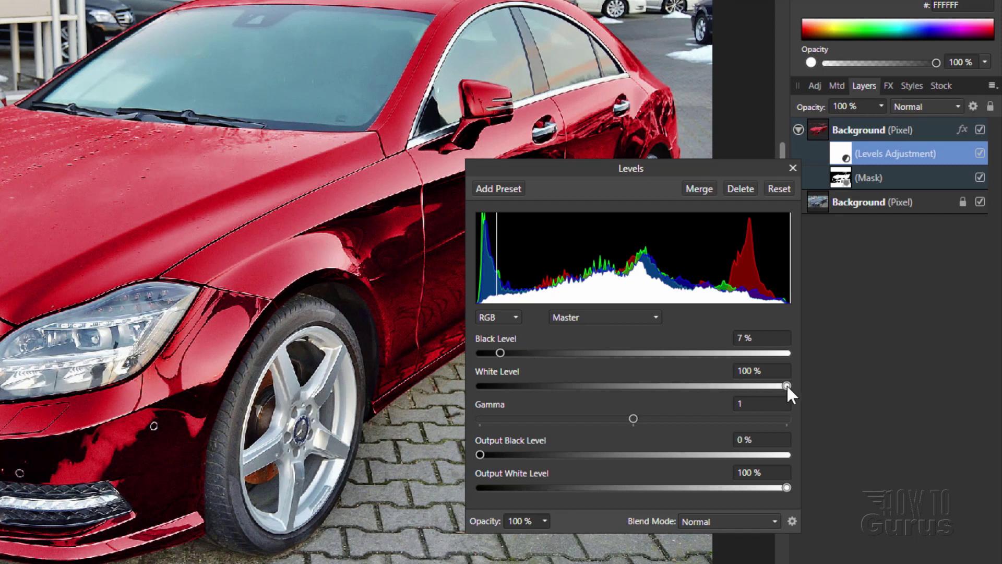
{"action": "left_click_drag", "start_coordinate": [787, 385], "coordinate": [756, 386]}
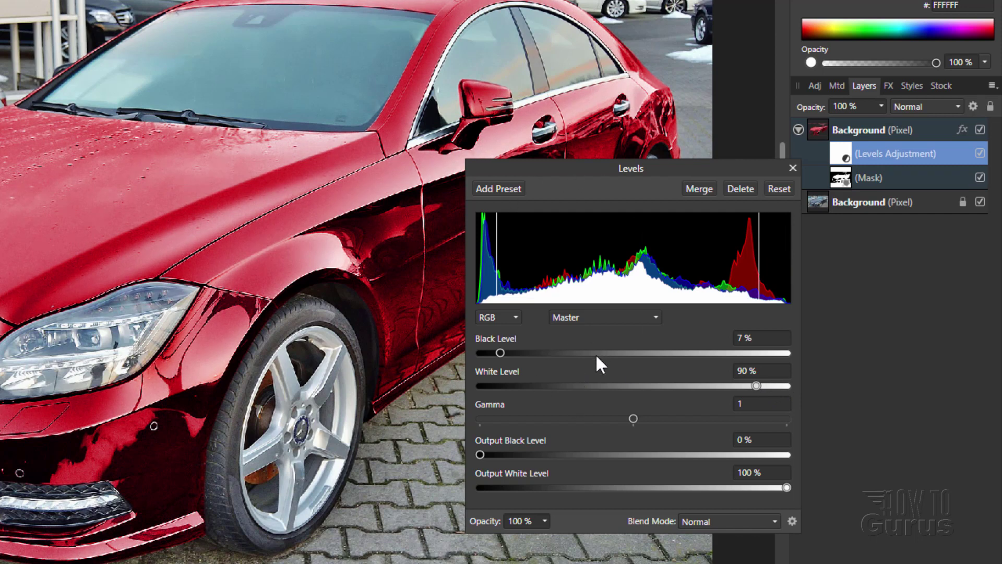
{"action": "left_click", "coordinate": [793, 168]}
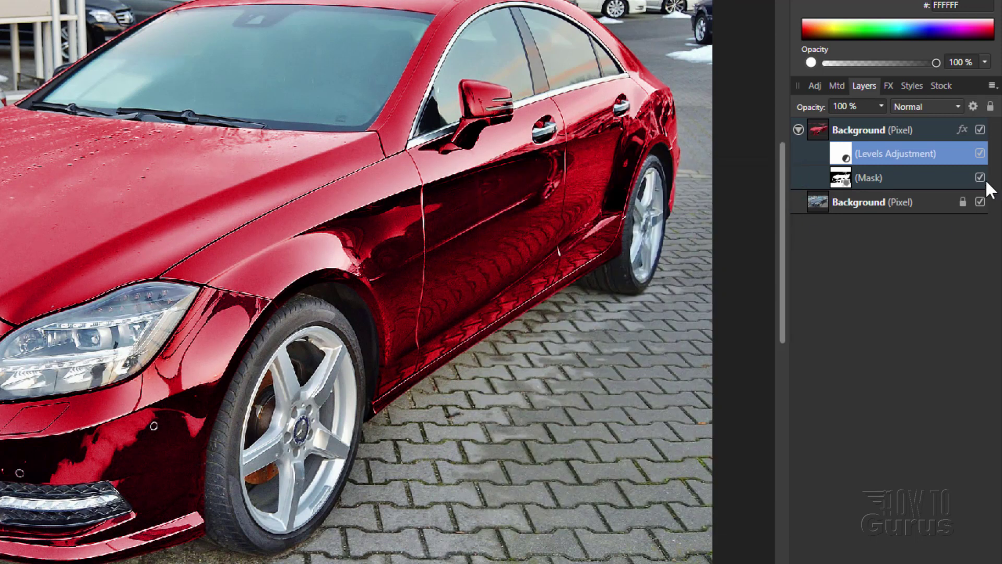
- Compare the red paint with and without the nested Levels adjustment by toggling its visibility, leaving it shown
{"action": "left_click", "coordinate": [980, 153]}
{"action": "left_click", "coordinate": [980, 153]}
{"action": "left_click", "coordinate": [980, 153]}
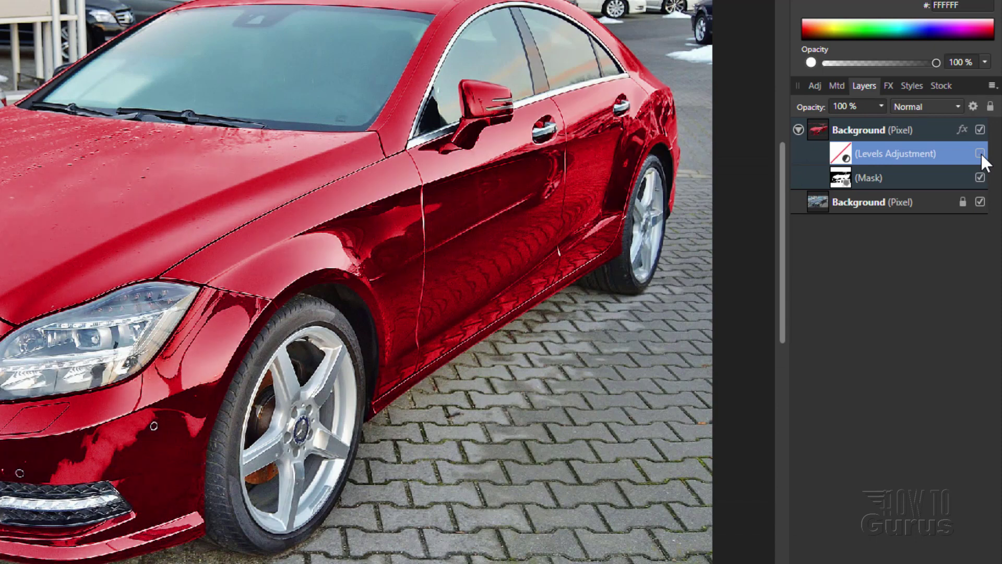
{"action": "left_click", "coordinate": [981, 152]}
{"action": "left_click", "coordinate": [982, 153]}
{"action": "left_click", "coordinate": [982, 152]}
{"action": "left_click", "coordinate": [982, 153]}
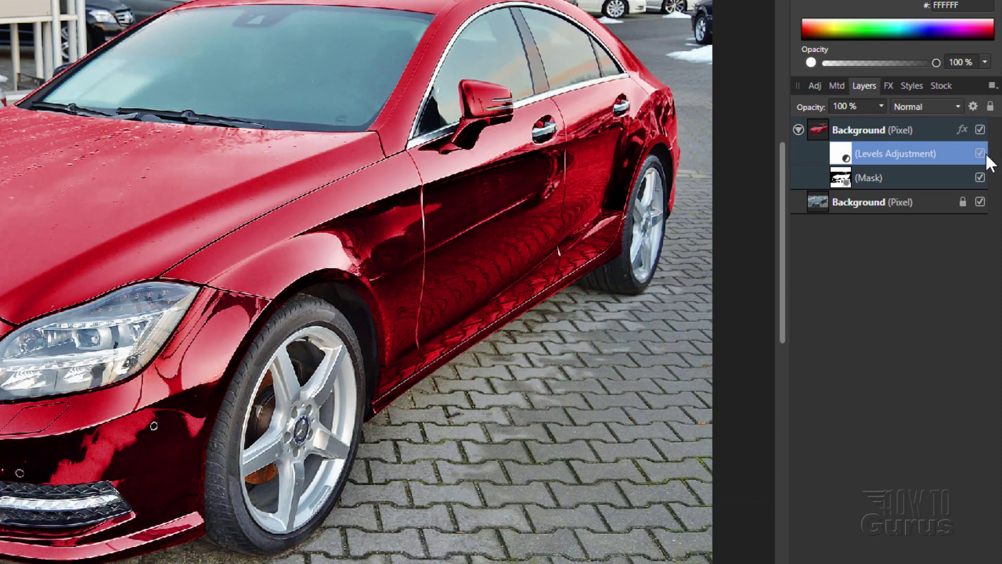
- Set the nested Levels adjustment's Output Black Level to 12% and Output White Level to 82%
{"action": "double_click", "coordinate": [840, 146]}
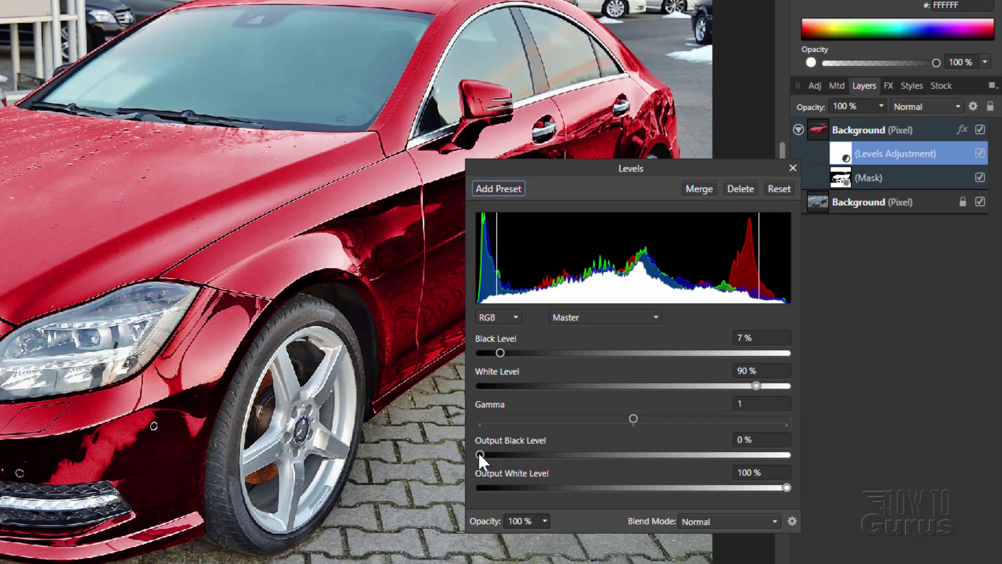
{"action": "left_click_drag", "start_coordinate": [479, 454], "coordinate": [517, 452]}
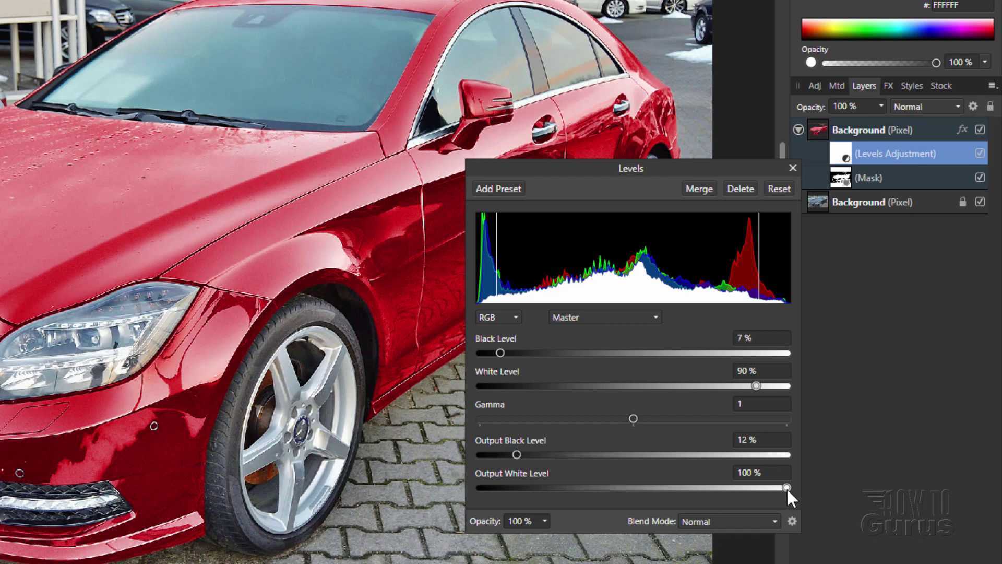
{"action": "left_click_drag", "start_coordinate": [786, 487], "coordinate": [758, 487]}
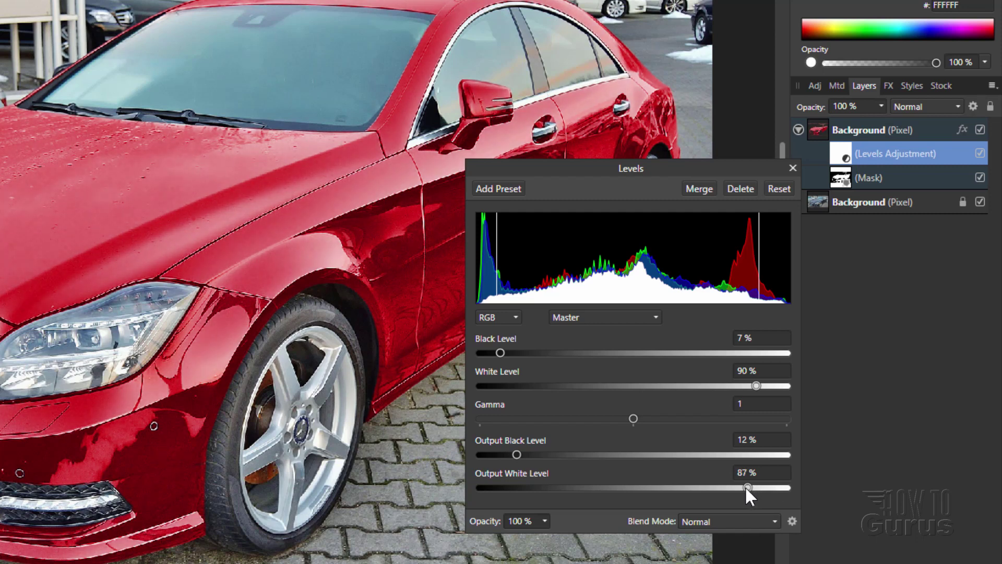
{"action": "left_click_drag", "start_coordinate": [742, 487], "coordinate": [732, 487]}
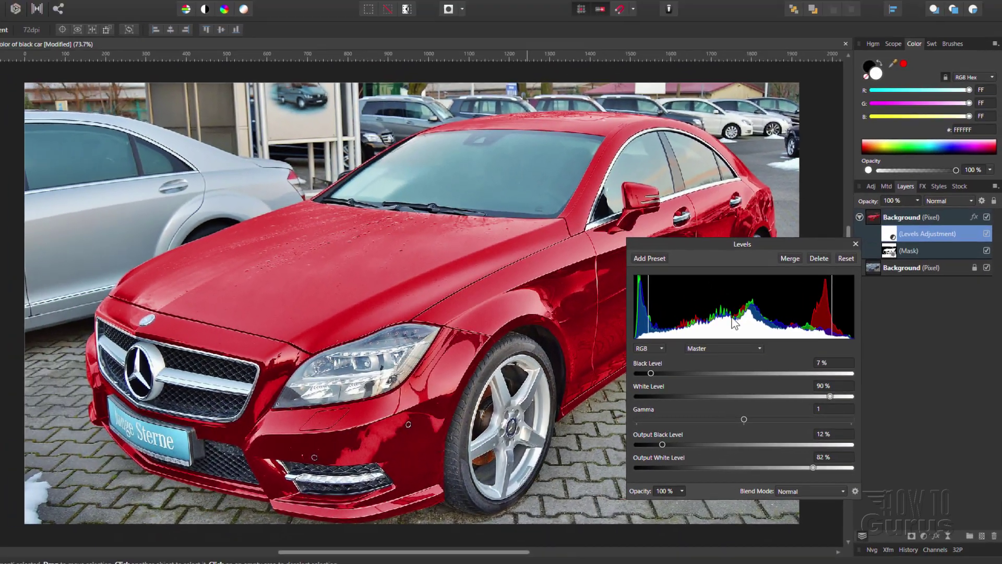
{"action": "left_click", "coordinate": [793, 167]}
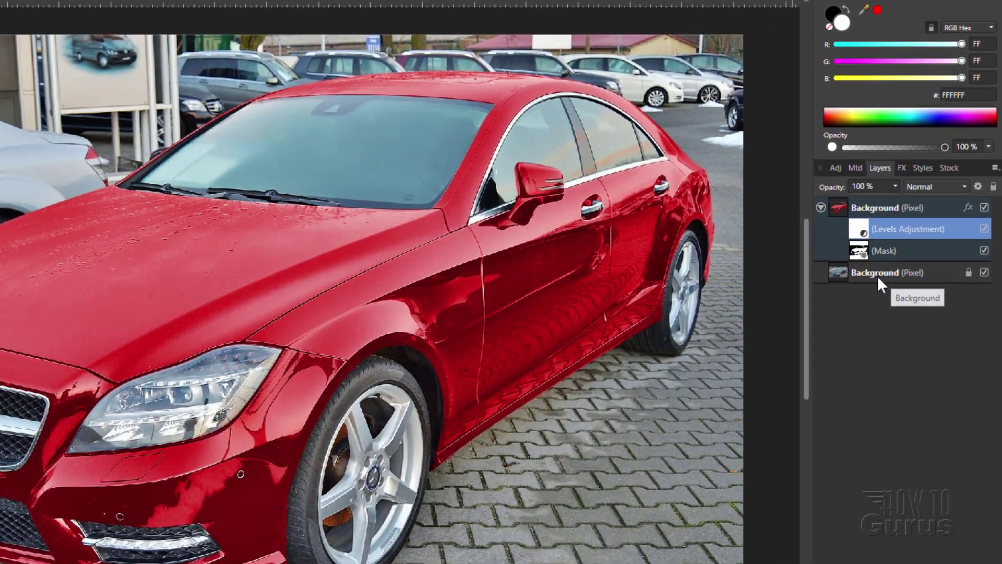
- Add a second Levels adjustment with default values directly above the original locked Background layer
{"action": "left_click", "coordinate": [887, 274]}
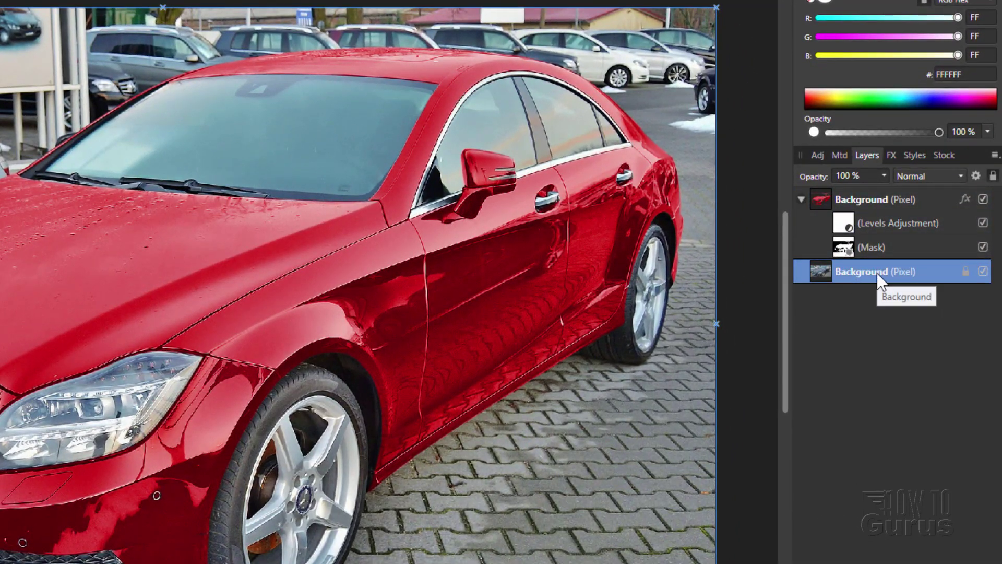
{"action": "left_click", "coordinate": [818, 155]}
{"action": "left_click", "coordinate": [829, 176]}
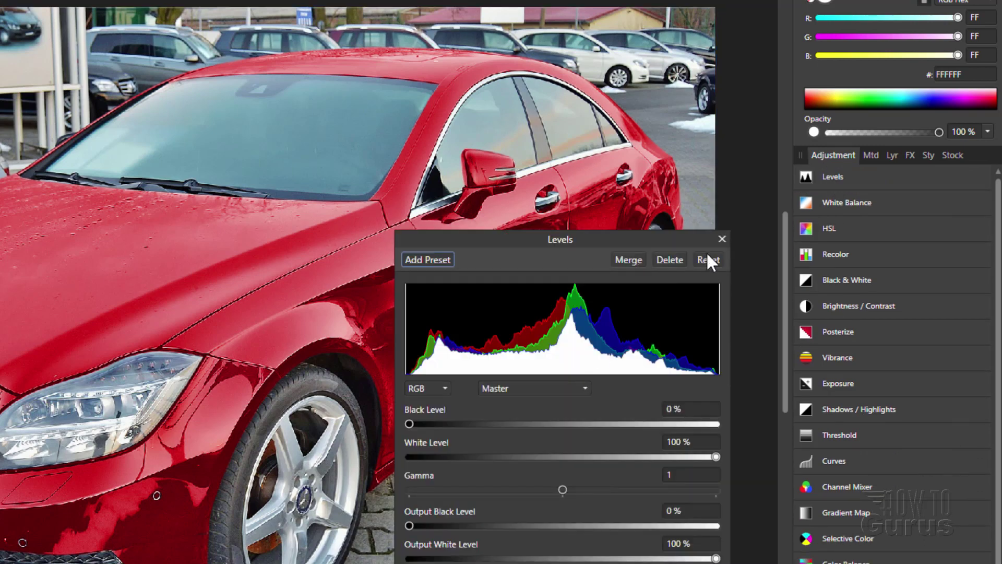
{"action": "left_click", "coordinate": [722, 238]}
{"action": "left_click", "coordinate": [893, 156]}
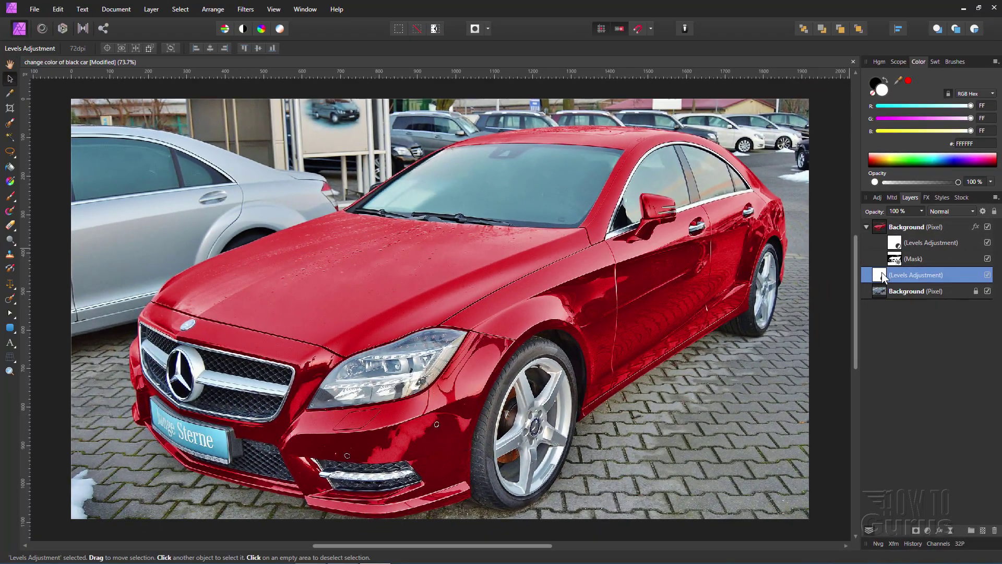
- Set the Levels adjustment above the original Background to Black Level 18% and White Level 92%
{"action": "double_click", "coordinate": [859, 273]}
{"action": "left_click_drag", "start_coordinate": [722, 259], "coordinate": [868, 253]}
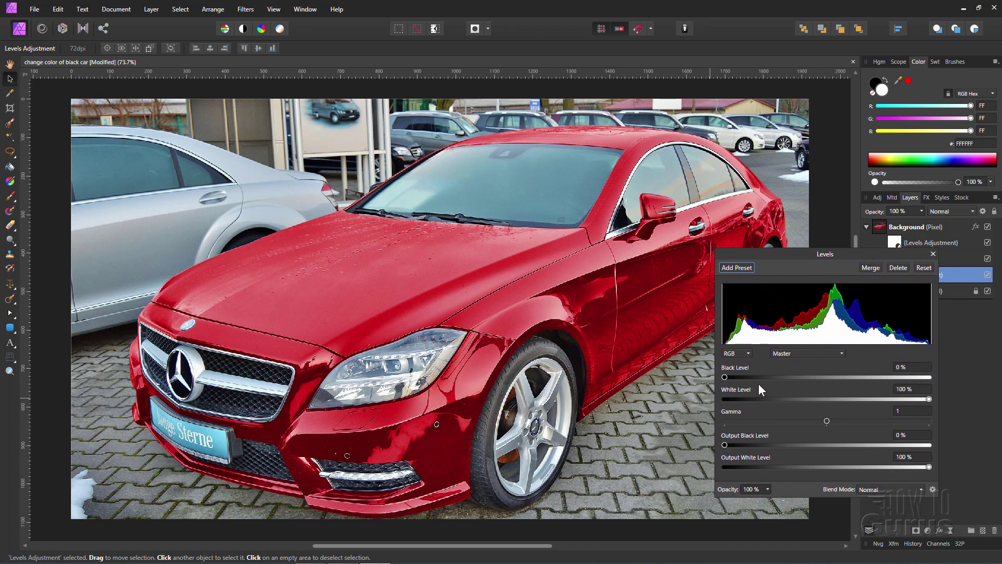
{"action": "mouse_move", "coordinate": [725, 375]}
{"action": "left_mouse_down"}
{"action": "mouse_move", "coordinate": [807, 377]}
{"action": "mouse_move", "coordinate": [744, 375]}
{"action": "mouse_move", "coordinate": [807, 361]}
{"action": "mouse_move", "coordinate": [758, 365]}
{"action": "mouse_move", "coordinate": [763, 378]}
{"action": "left_mouse_up"}
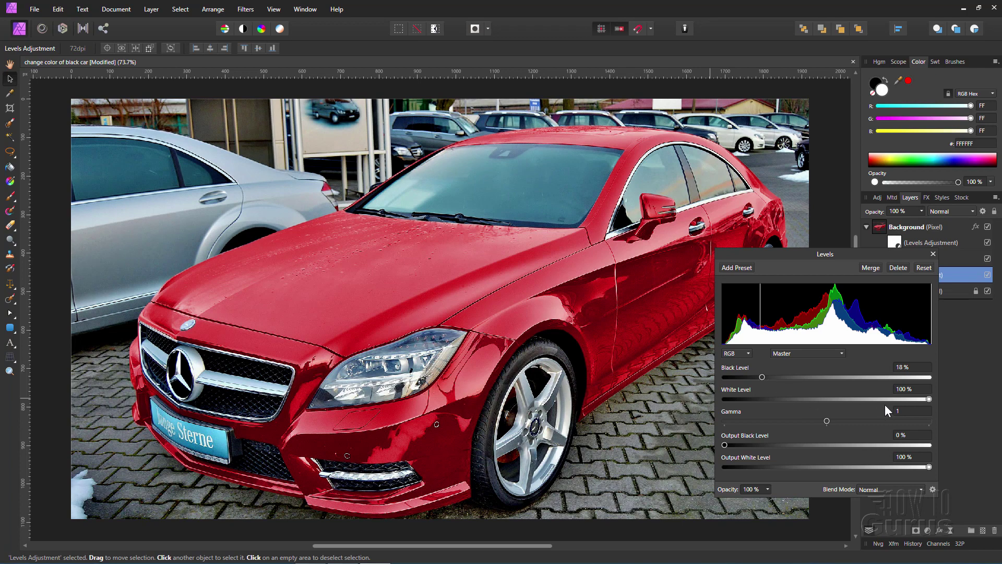
{"action": "left_click_drag", "start_coordinate": [930, 399], "coordinate": [912, 397]}
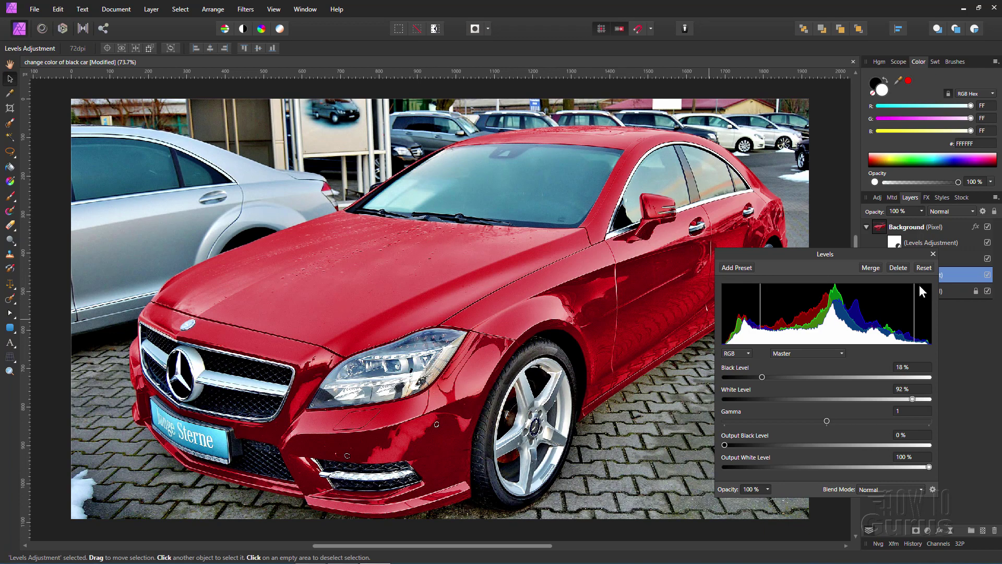
{"action": "left_click", "coordinate": [932, 255]}
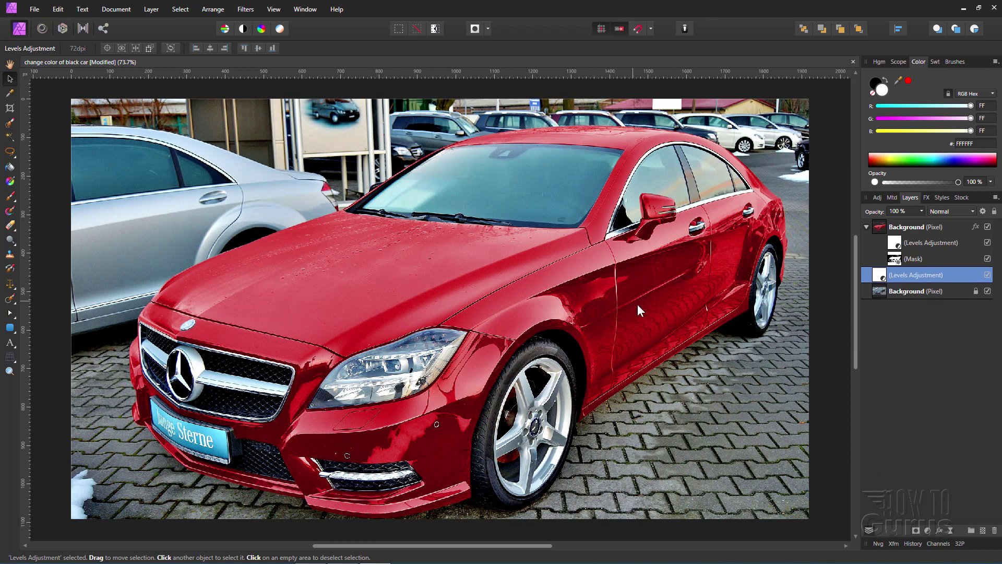
- Compare before and after by toggling the red car layer and the lower Levels adjustment, leaving both shown
{"action": "left_click", "coordinate": [987, 227]}
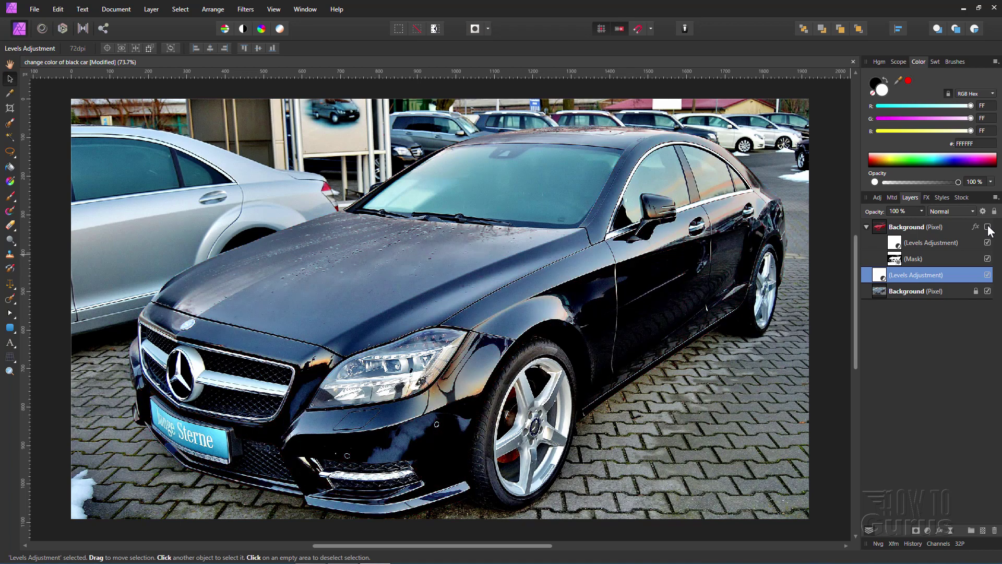
{"action": "left_click", "coordinate": [988, 227]}
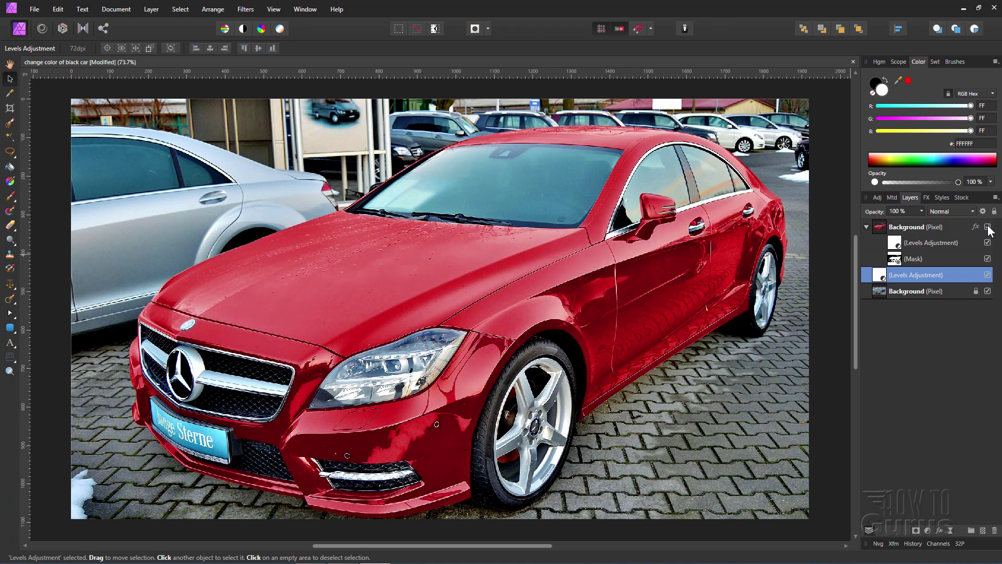
{"action": "left_click", "coordinate": [987, 227]}
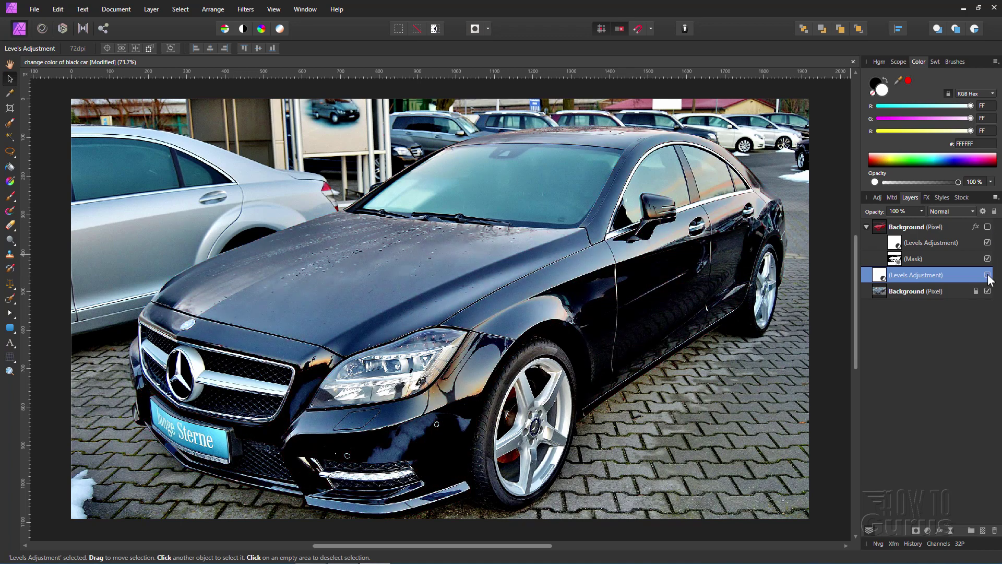
{"action": "left_click", "coordinate": [988, 275]}
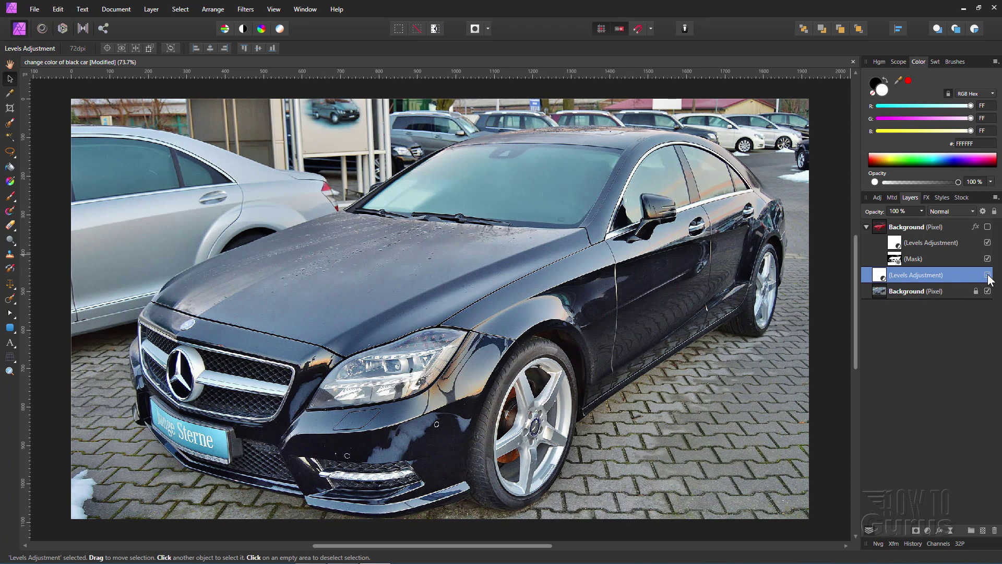
{"action": "left_click", "coordinate": [987, 275]}
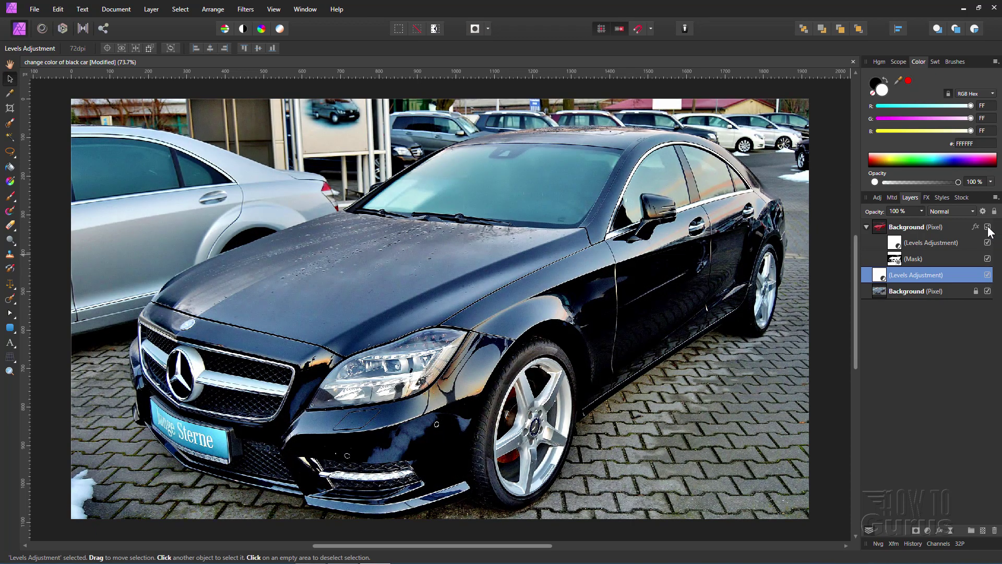
{"action": "left_click", "coordinate": [987, 227]}
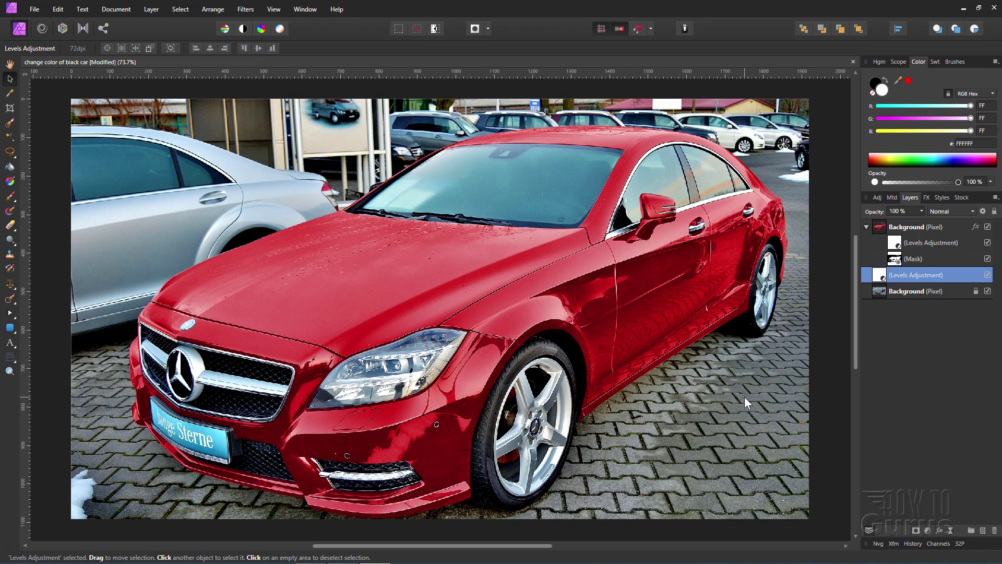